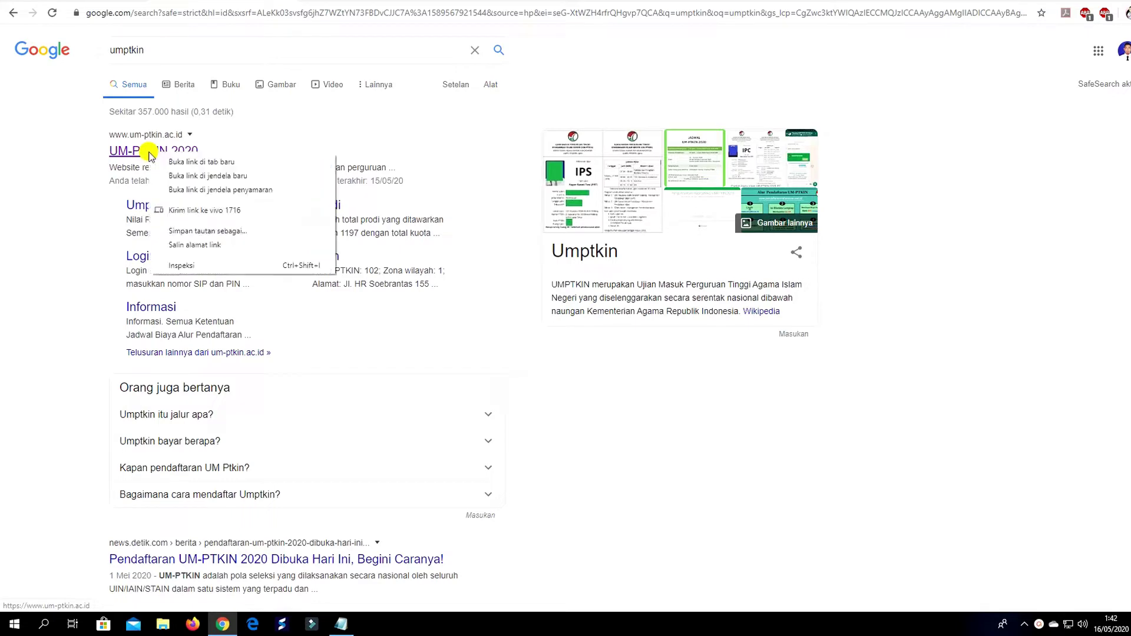
# Open the UM-PTKIN 2020 search result in a new tab and switch to it.
pyautogui.click(182, 164)
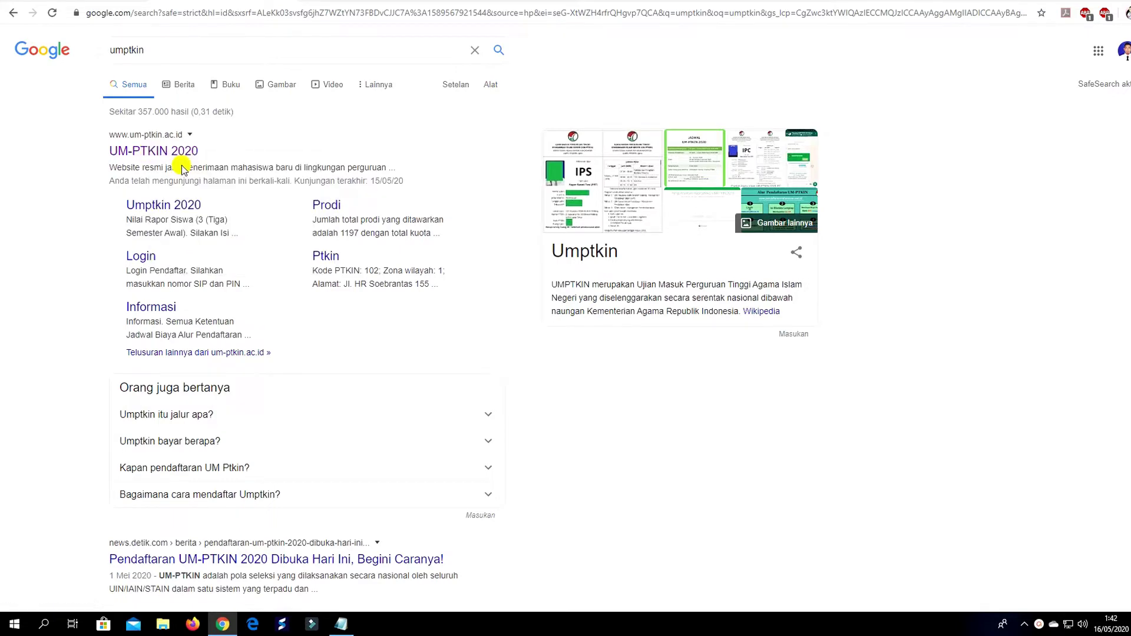
pyautogui.click(330, 2)
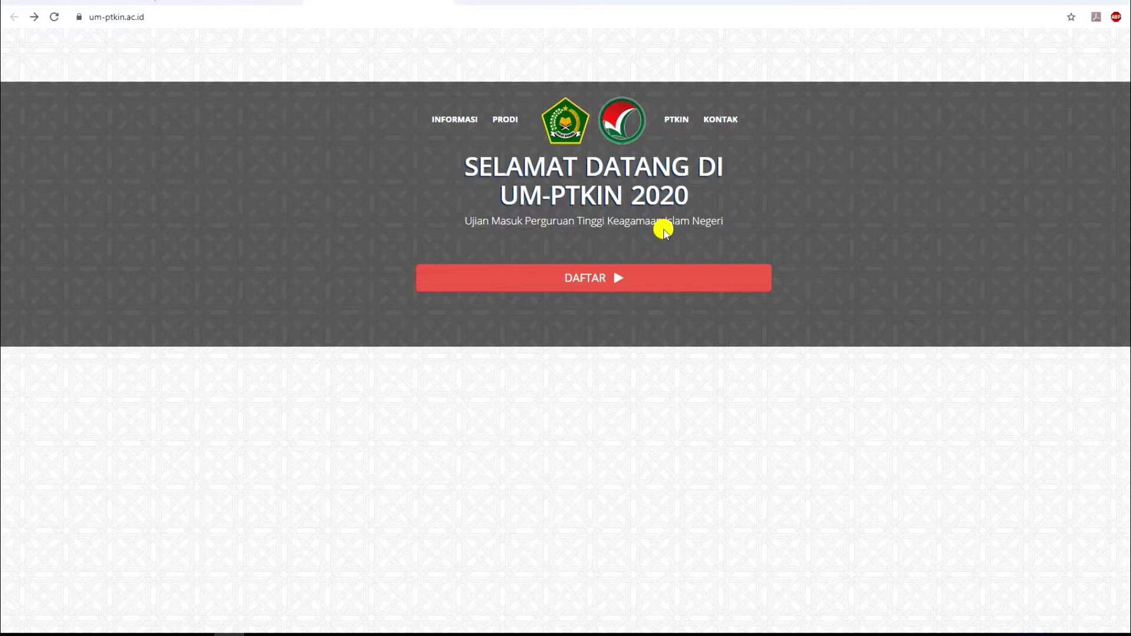
# Go to the INFORMASI page from the welcome page's top menu.
pyautogui.click(452, 122)
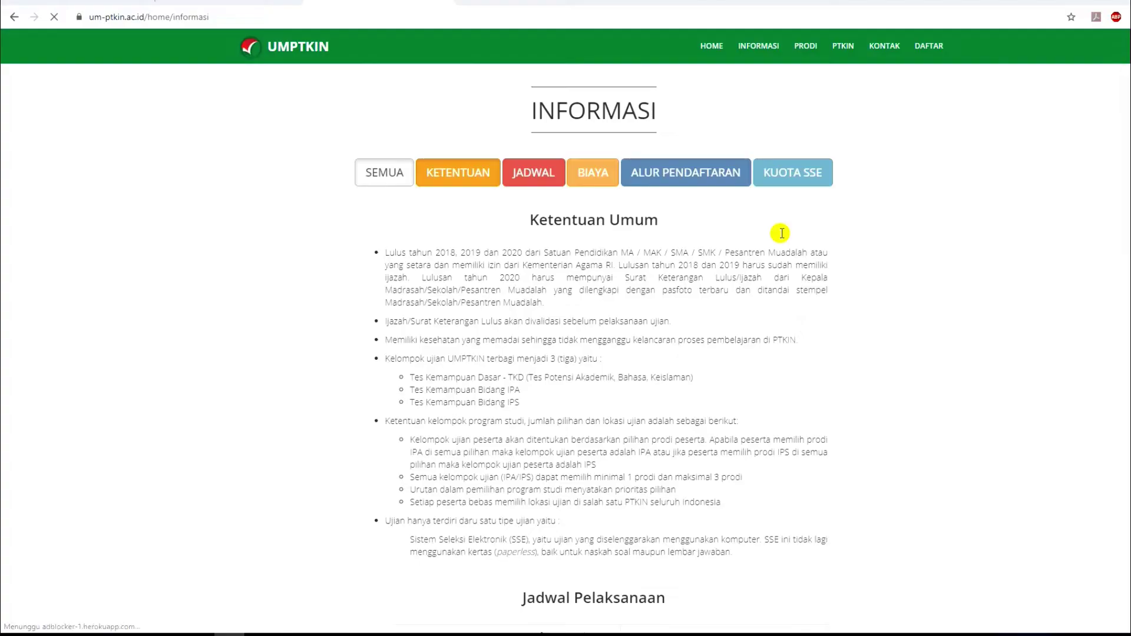
# Filter Informasi to JADWAL and review the exam card, exam period and announcement dates.
pyautogui.click(535, 176)
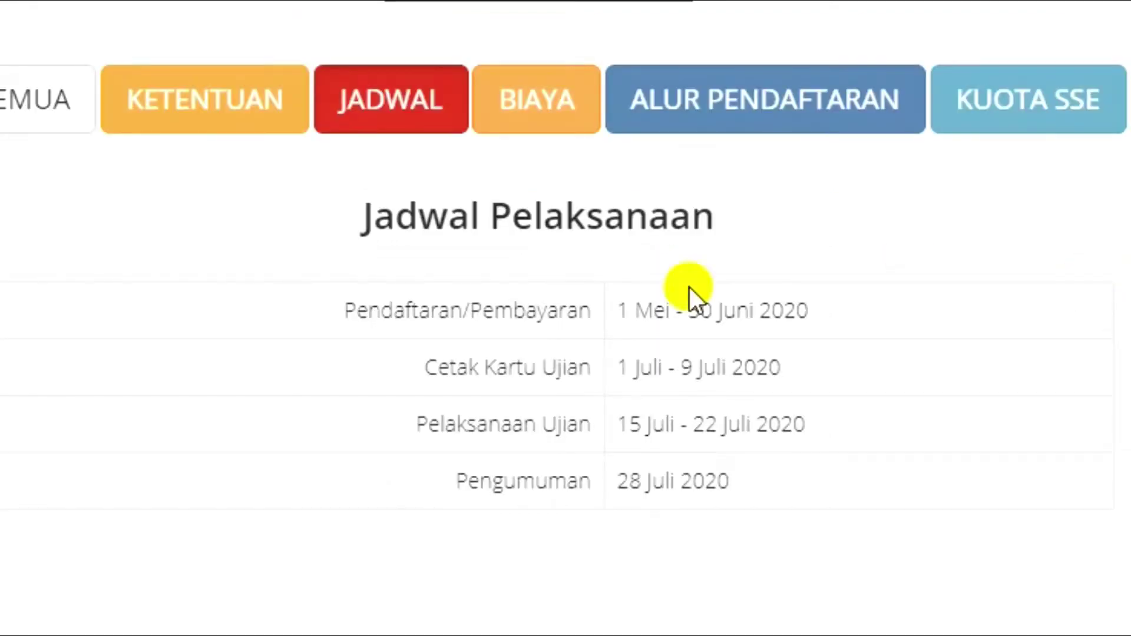
pyautogui.moveTo(618, 372); pyautogui.dragTo(791, 391)
pyautogui.click(696, 376)
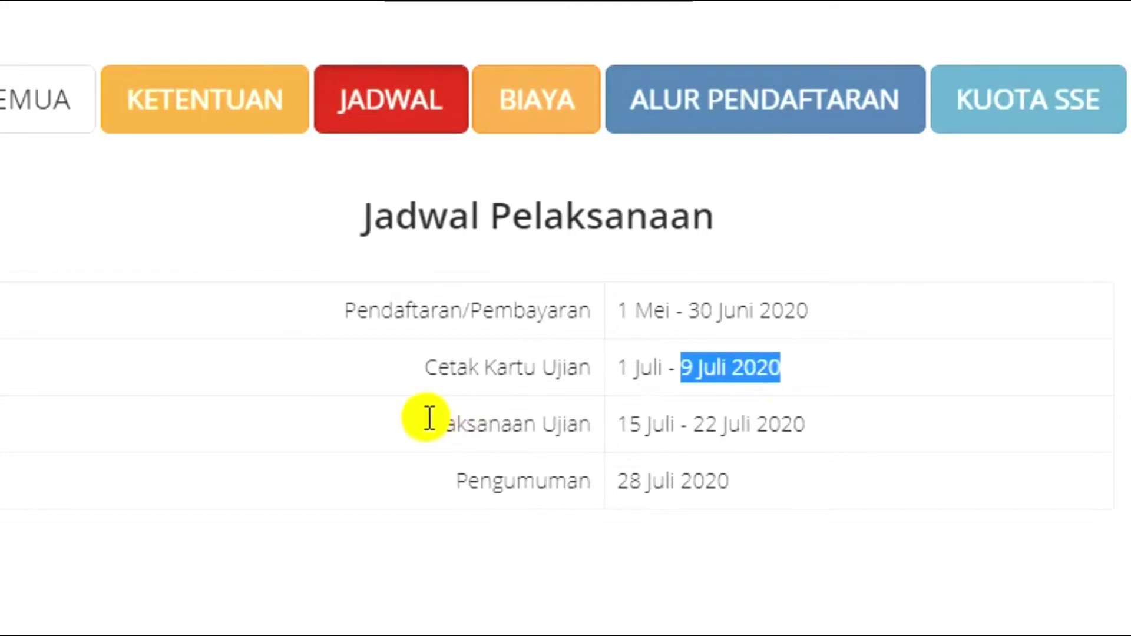
pyautogui.moveTo(415, 424); pyautogui.dragTo(805, 429)
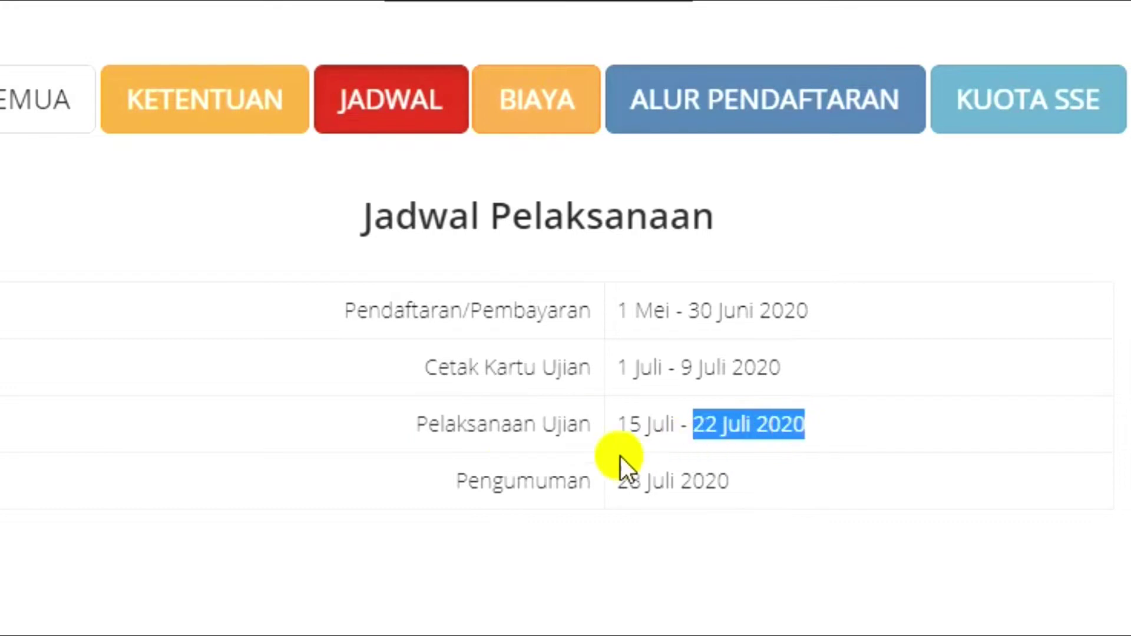
pyautogui.moveTo(457, 480); pyautogui.dragTo(756, 485)
pyautogui.click(756, 486)
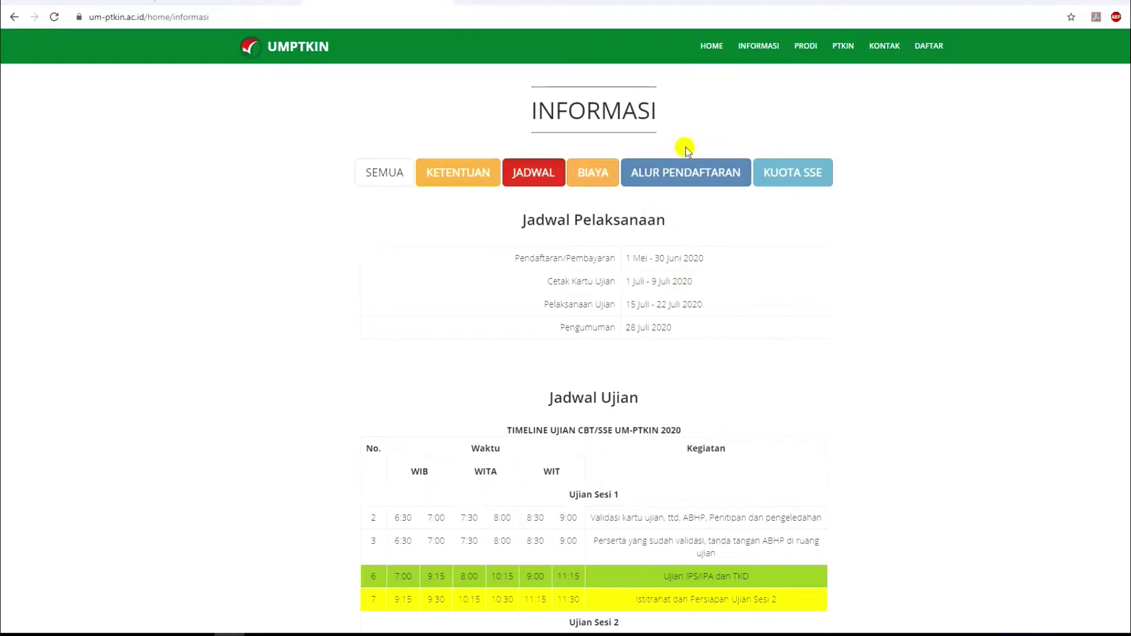
# Go to the DAFTAR section and open the new-applicant registration form.
pyautogui.click(929, 46)
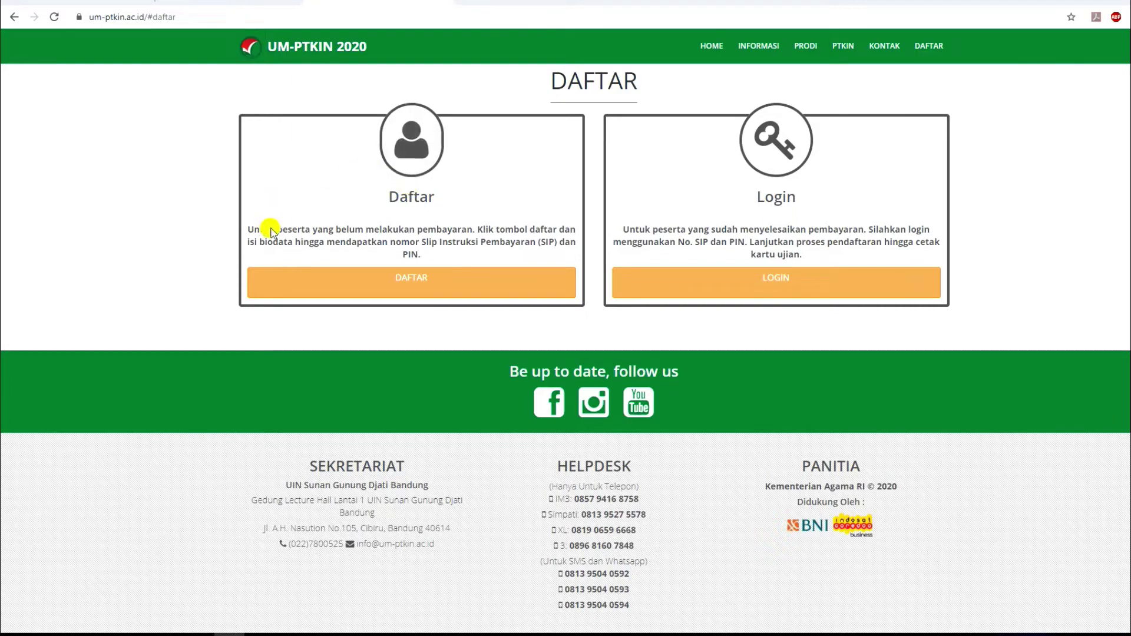
pyautogui.click(414, 282)
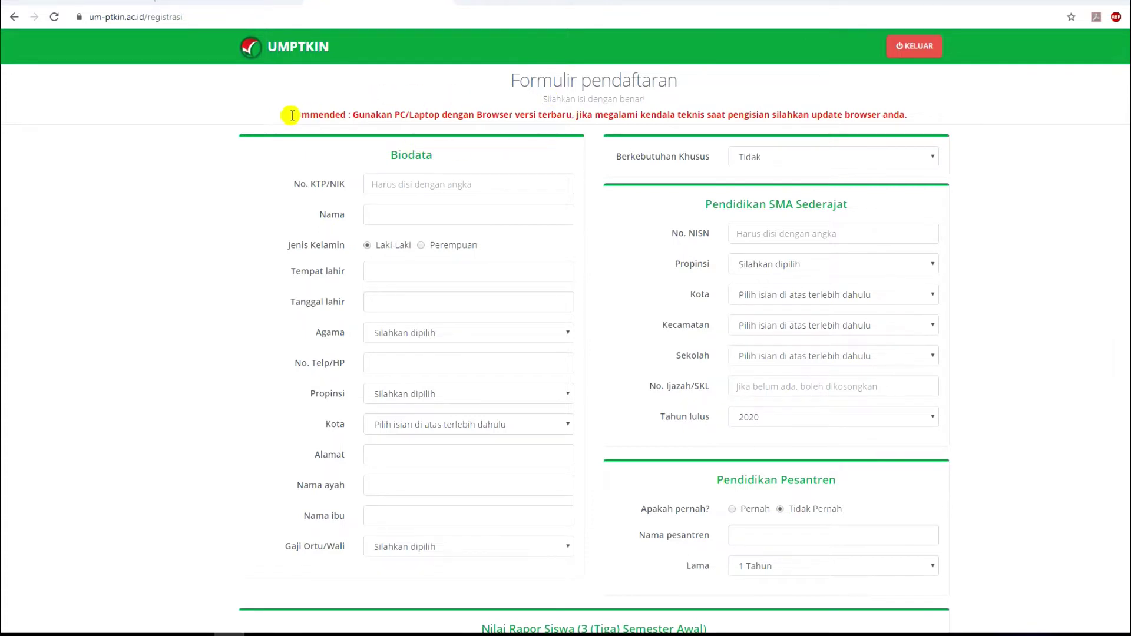
# Bring the student's Notepad data notes to the front and select the NIK number.
pyautogui.moveTo(284, 115); pyautogui.dragTo(346, 115)
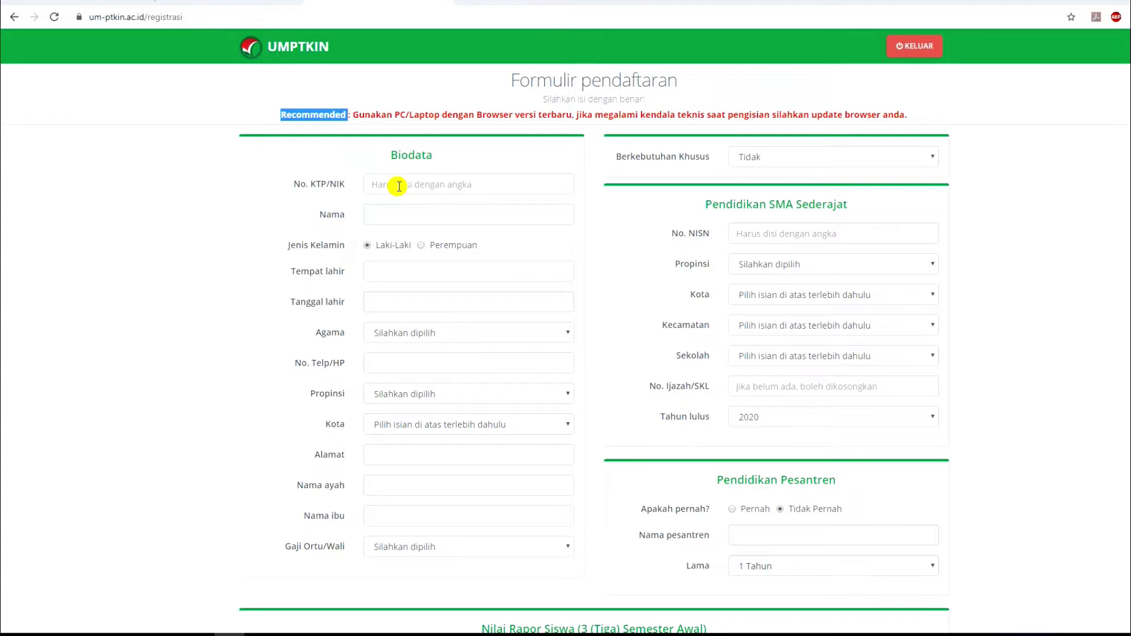
pyautogui.click(399, 186)
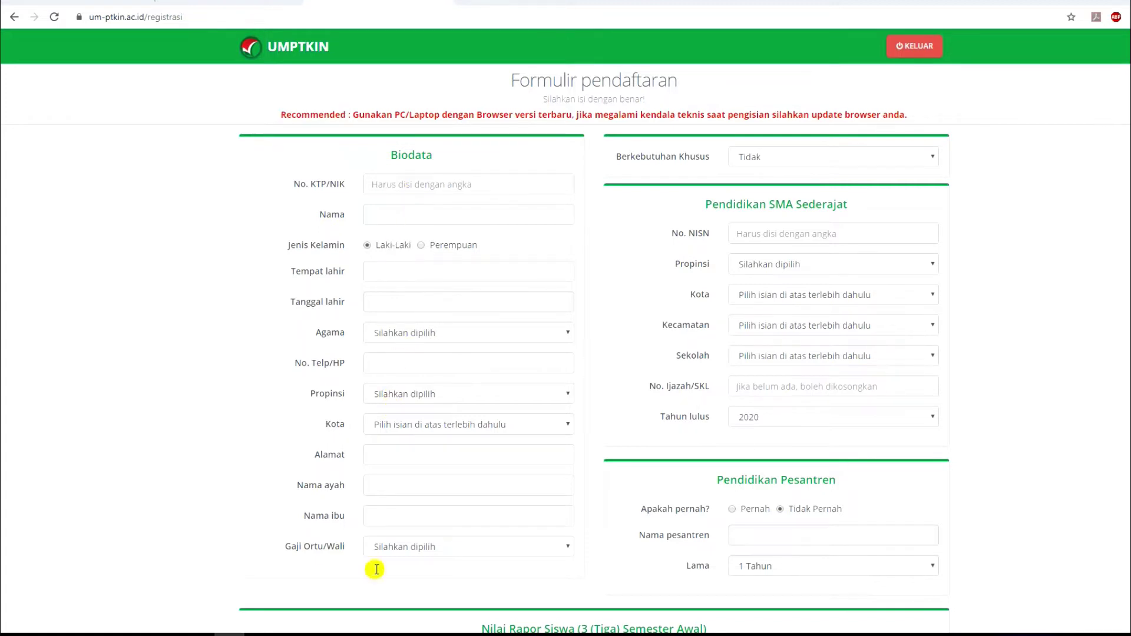
pyautogui.click(357, 631)
pyautogui.doubleClick(146, 105)
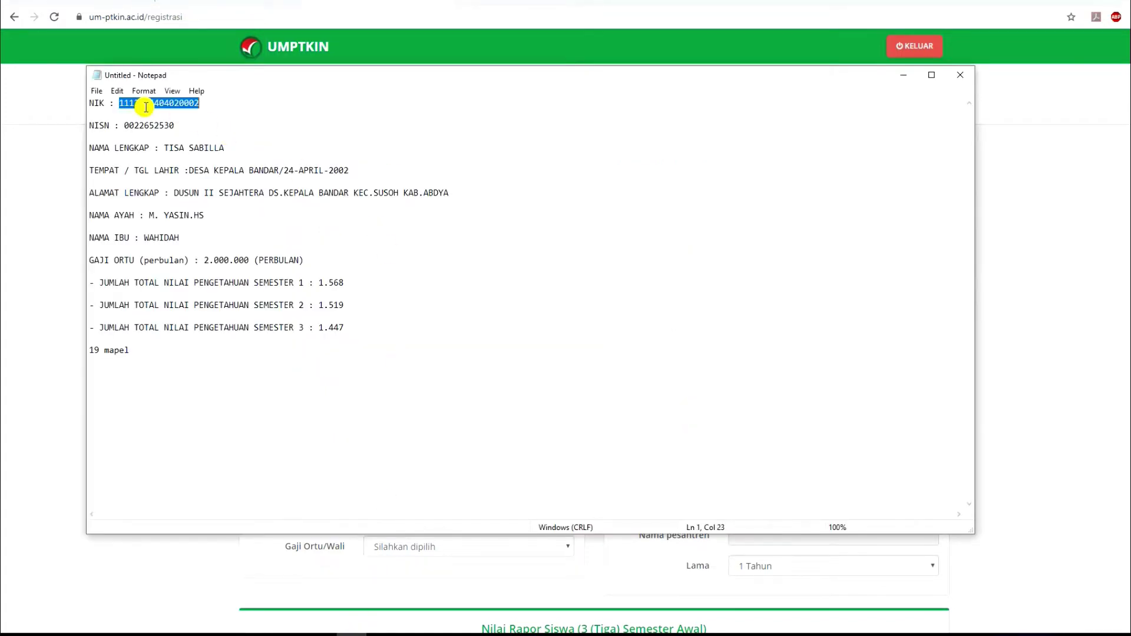
# Paste the NIK and full name into the form and set gender to Perempuan.
pyautogui.click(903, 75)
pyautogui.click(417, 186)
pyautogui.hotkey('ctrl', 'v')
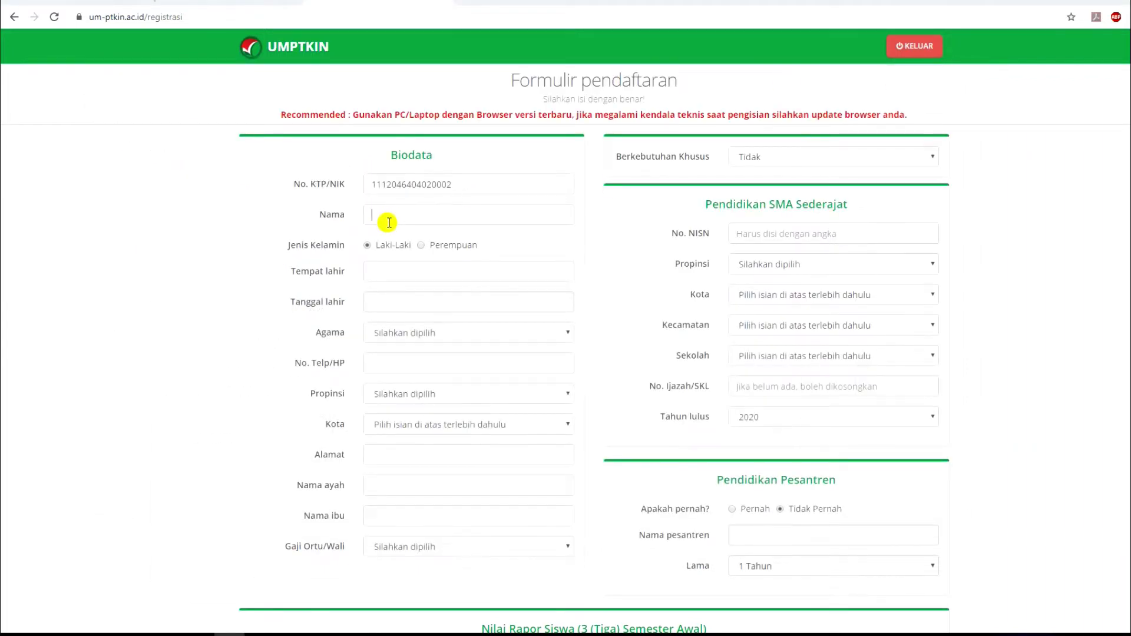
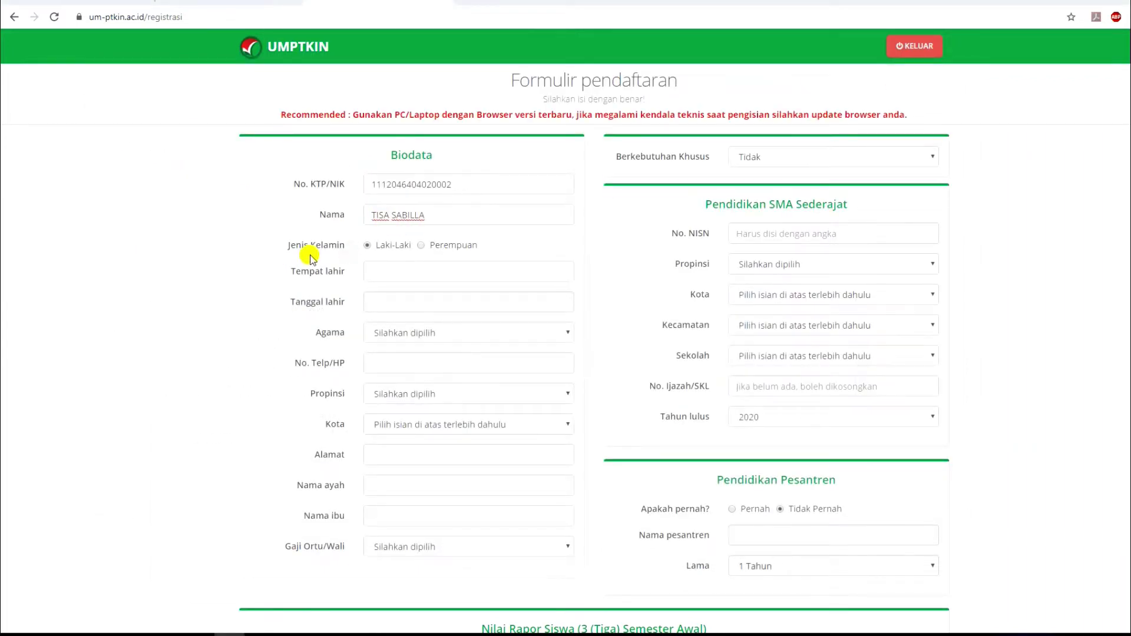
pyautogui.click(425, 245)
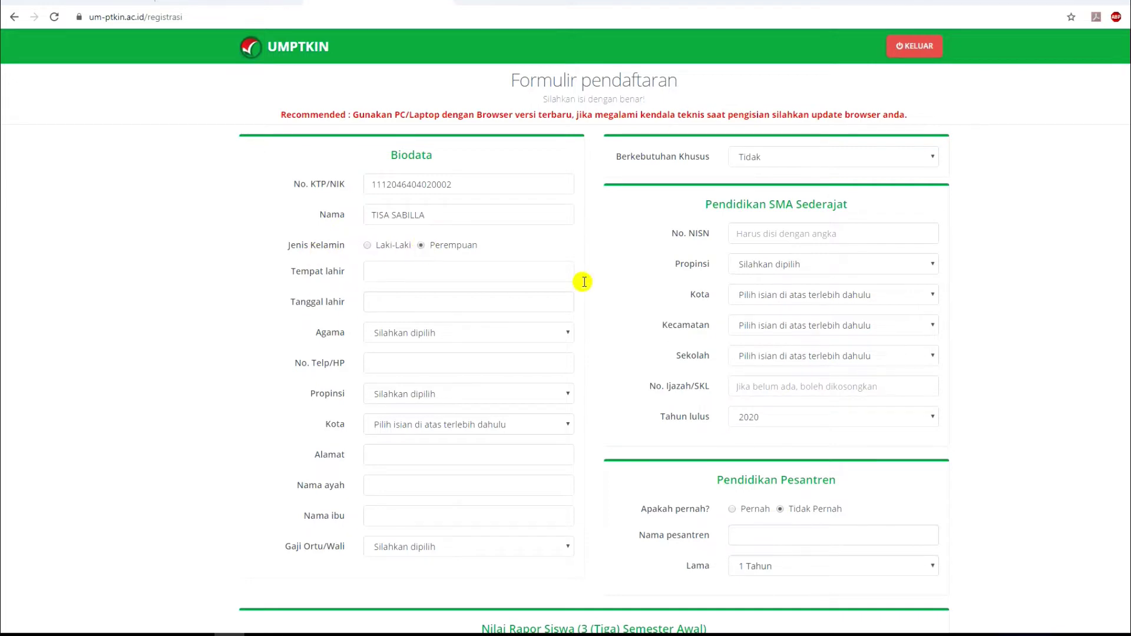
# Copy the birthplace from the notes into Tempat lahir and pick the birth date.
pyautogui.click(405, 273)
pyautogui.click(354, 635)
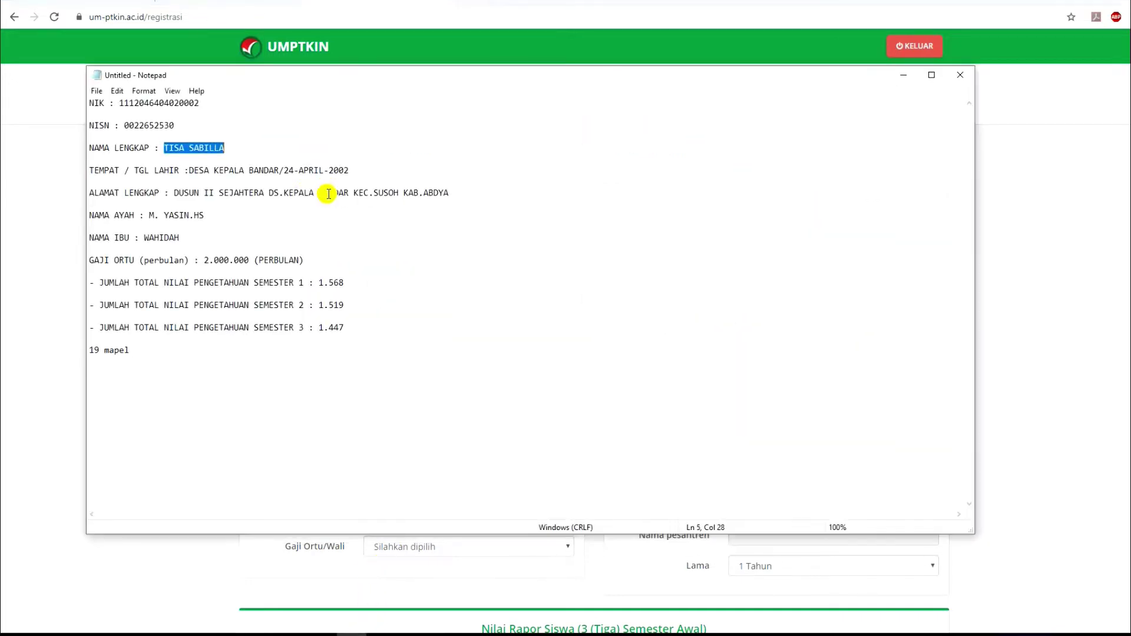
pyautogui.moveTo(191, 173); pyautogui.dragTo(280, 171)
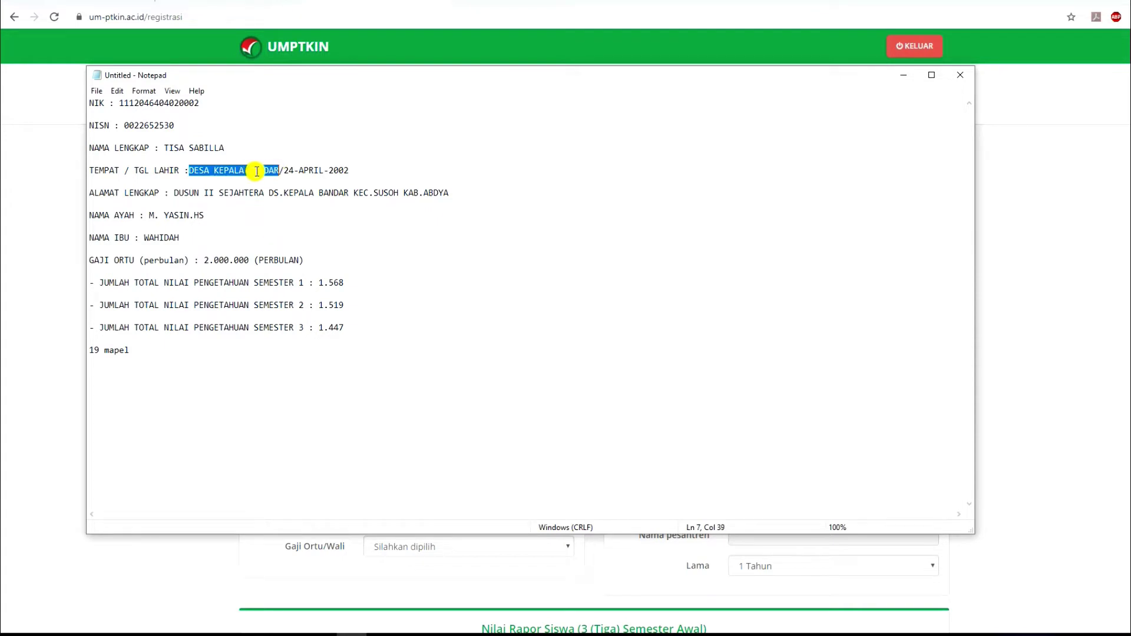
pyautogui.click(355, 634)
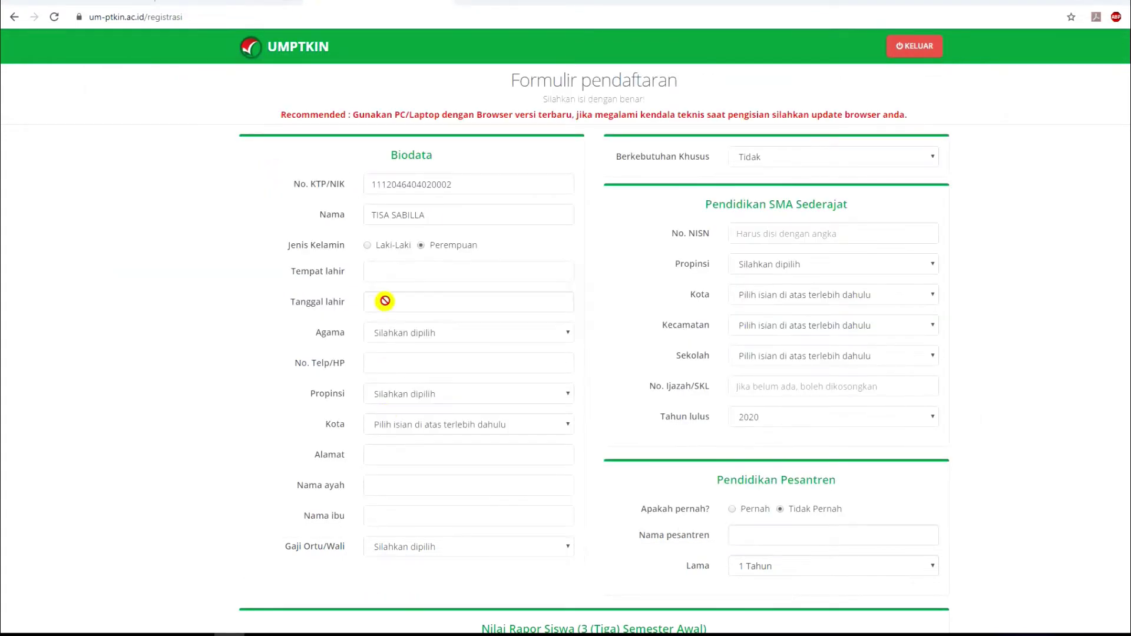
pyautogui.click(384, 302)
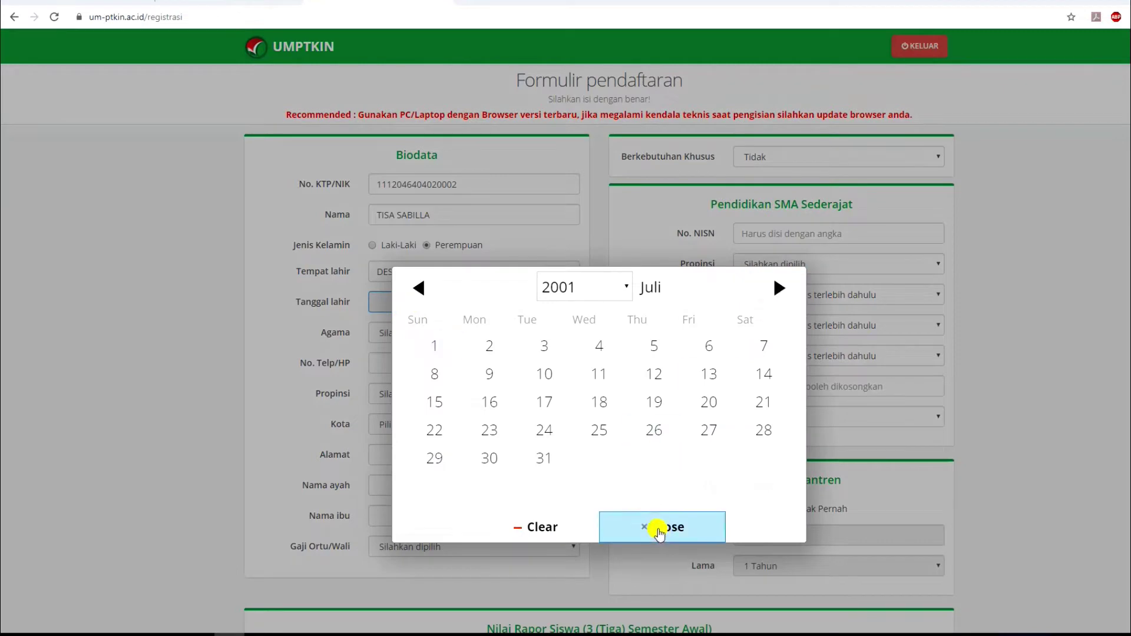
pyautogui.click(659, 527)
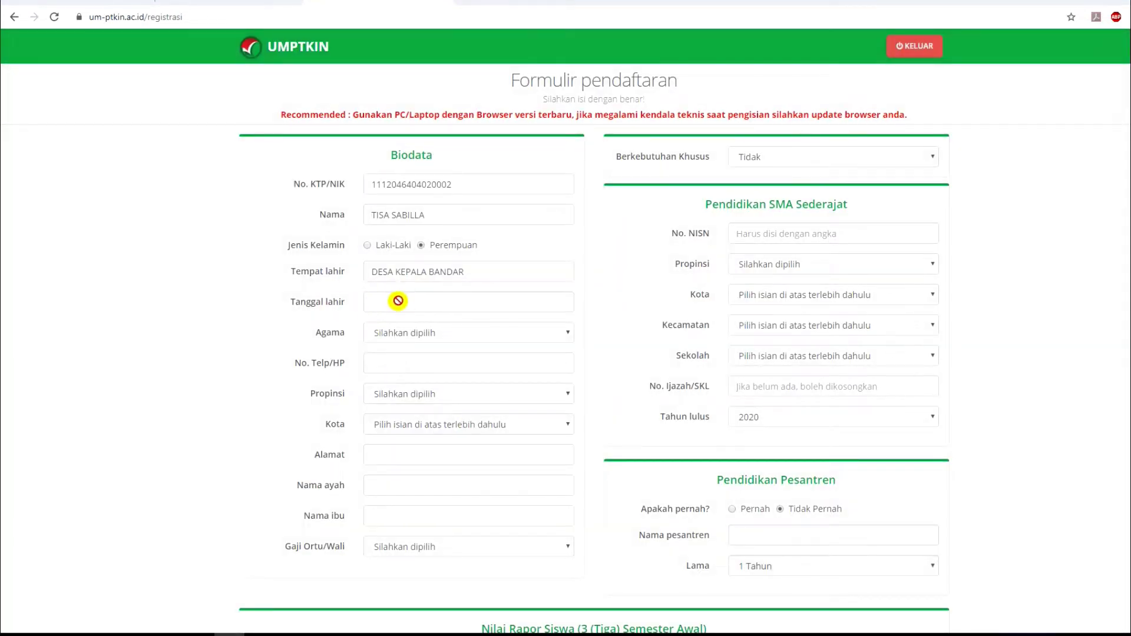
pyautogui.click(404, 301)
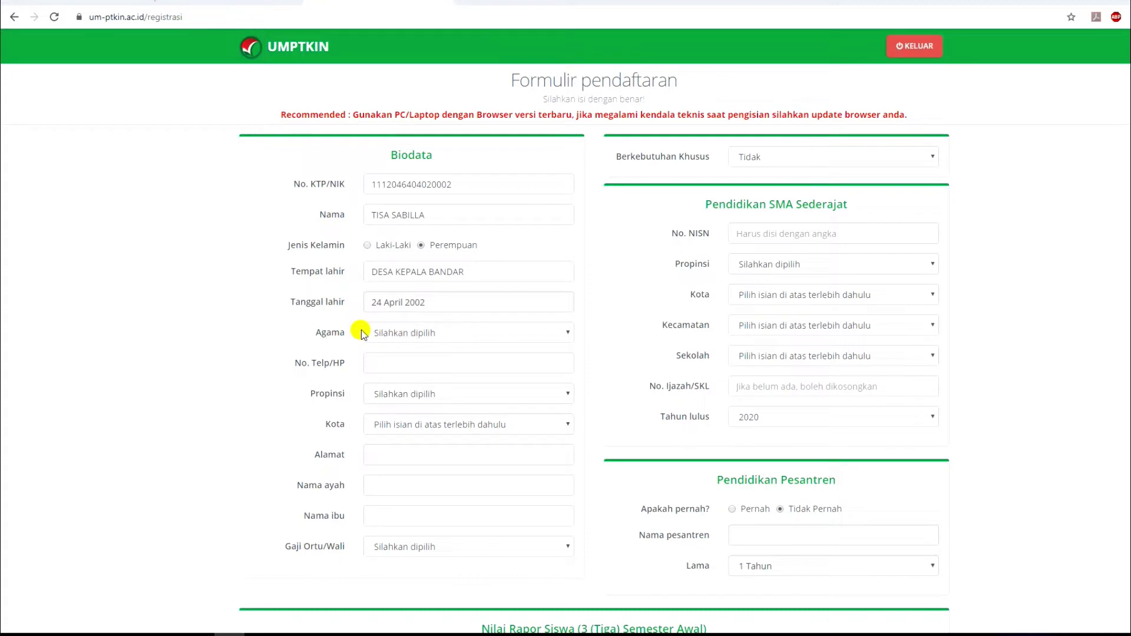
# Set religion Islam, enter the phone number, and choose ACEH, KAB. ACEH BARAT DAYA.
pyautogui.click(394, 334)
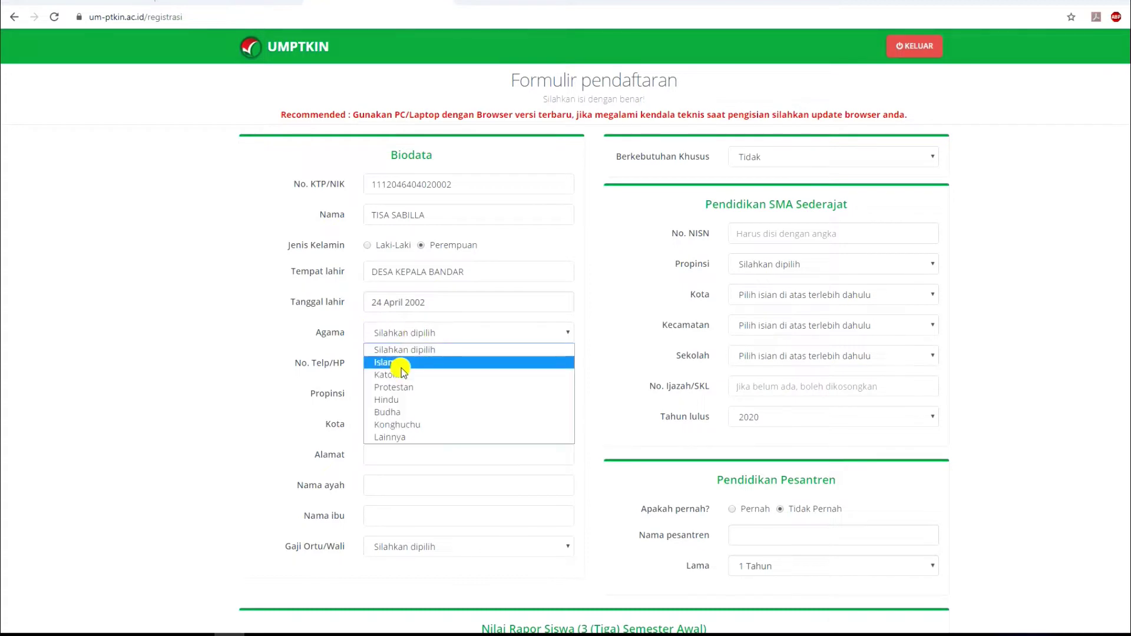
pyautogui.click(395, 362)
pyautogui.click(484, 371)
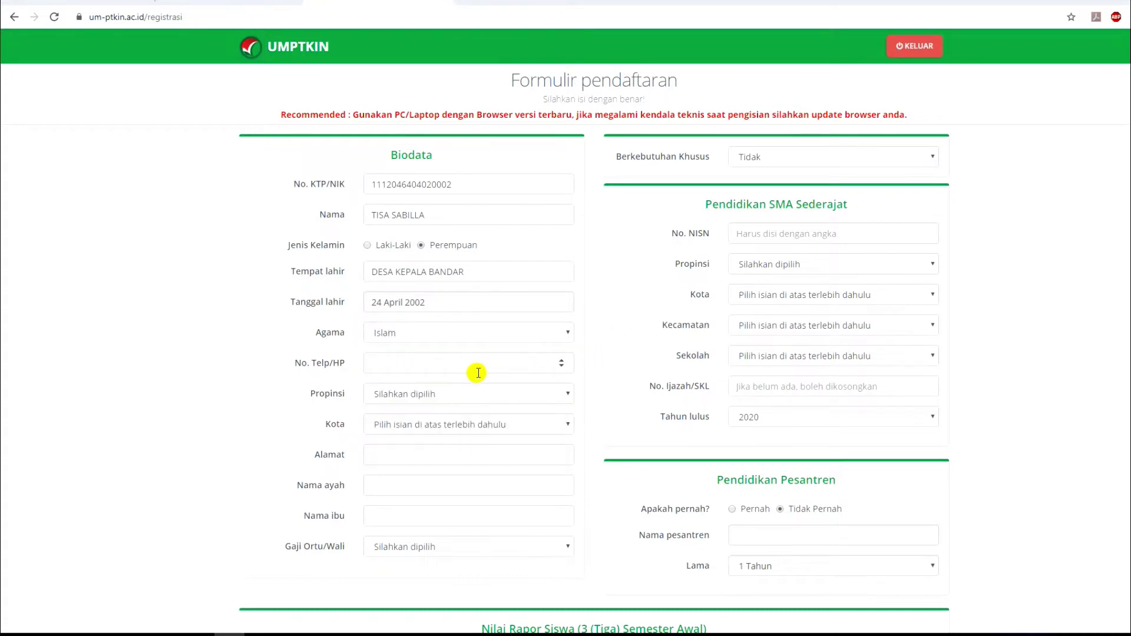
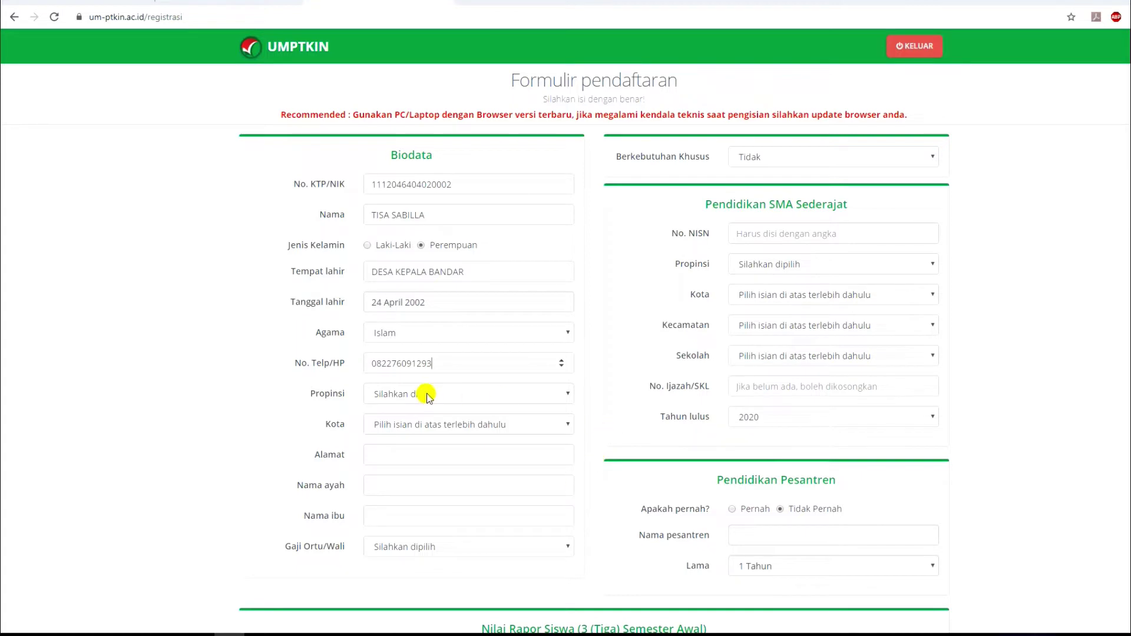
pyautogui.click(429, 396)
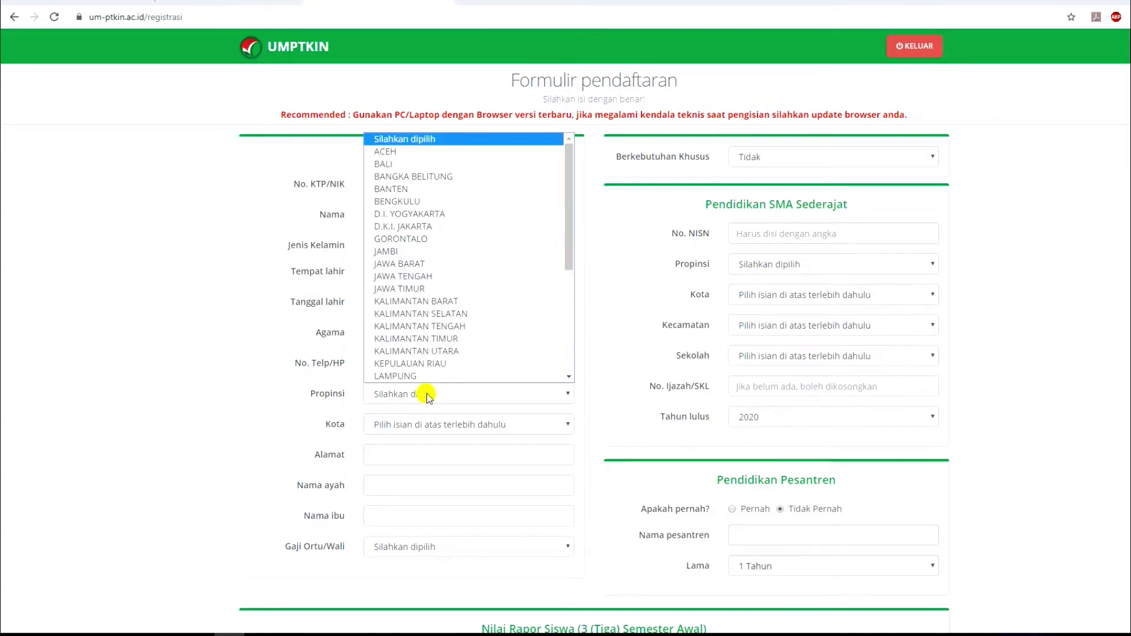
pyautogui.click(432, 152)
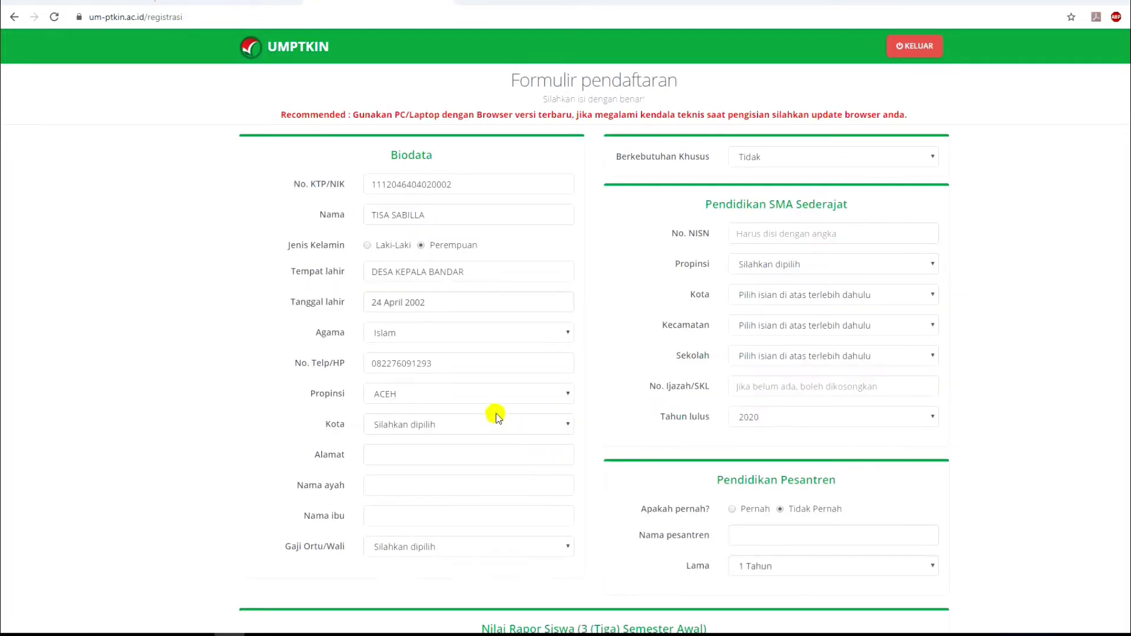
pyautogui.click(492, 423)
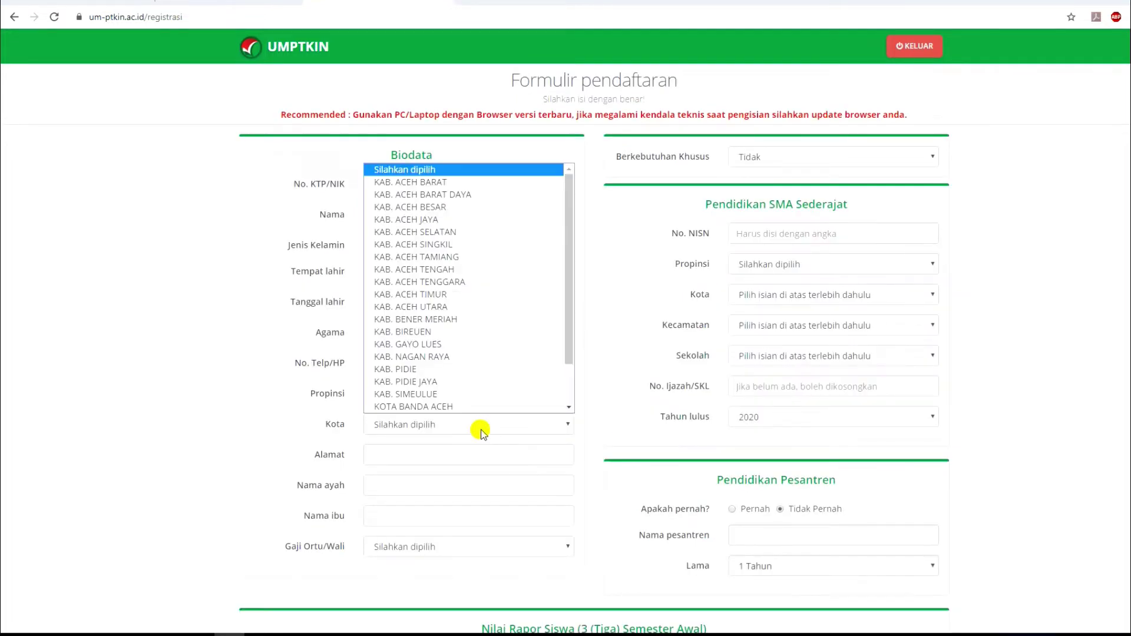
pyautogui.click(461, 196)
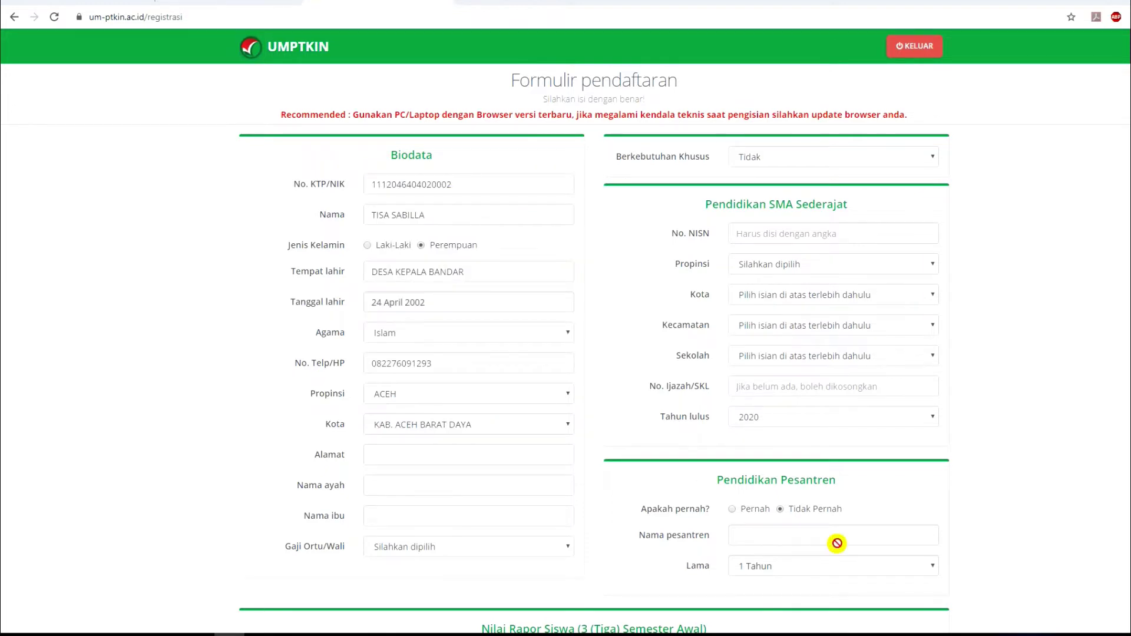
# Paste the home address, father's name and mother's name from the notes.
pyautogui.click(464, 457)
pyautogui.hotkey('ctrl', 'v')
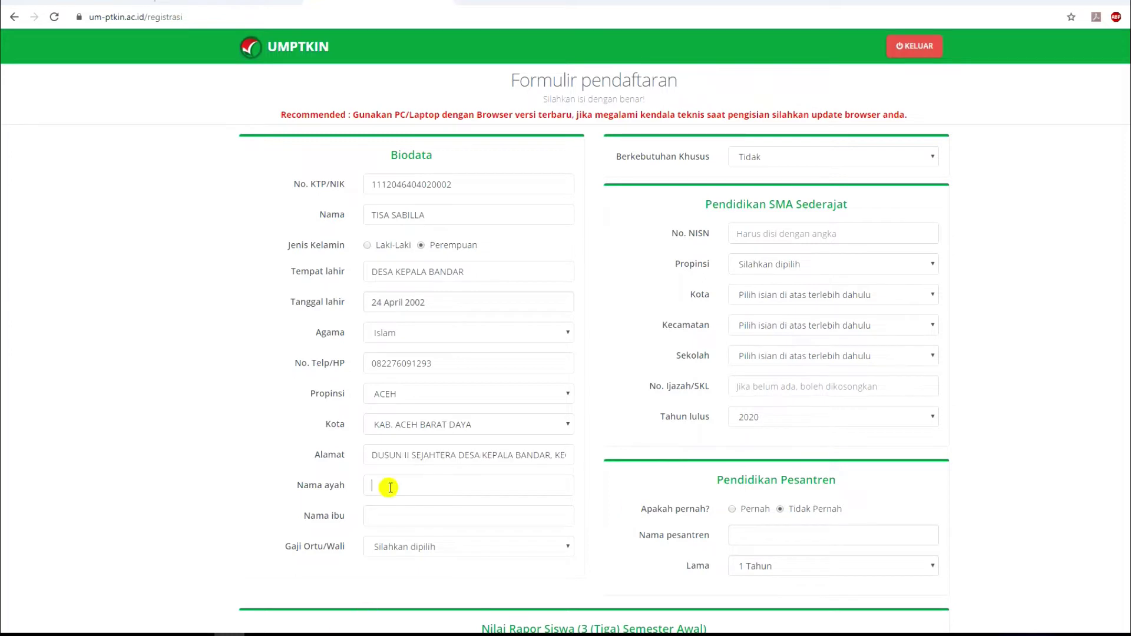
pyautogui.click(377, 488)
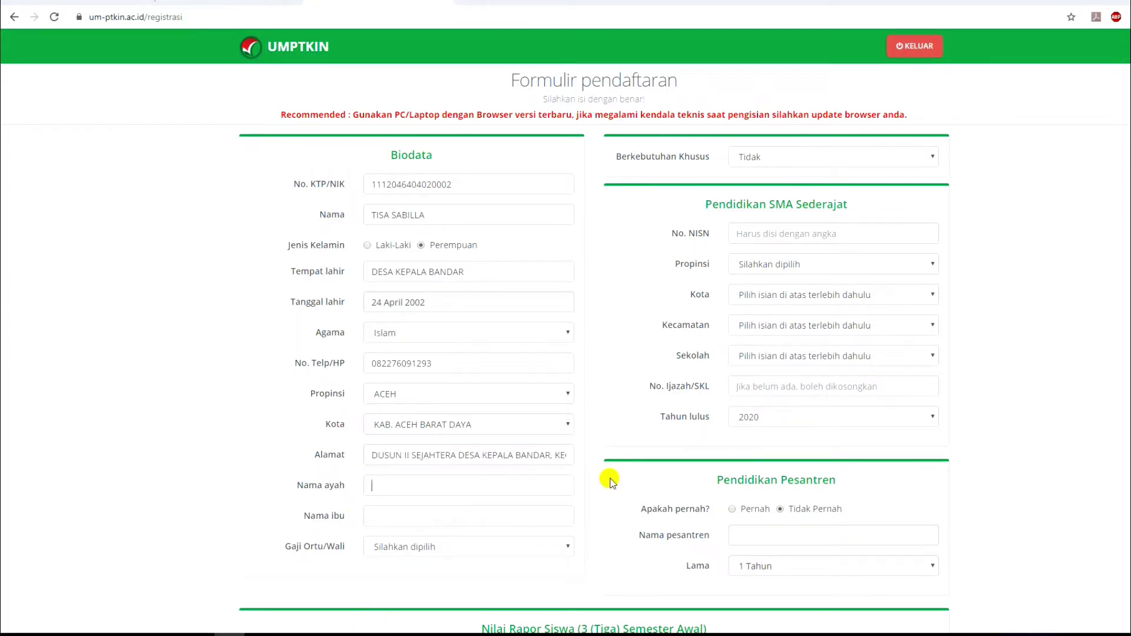
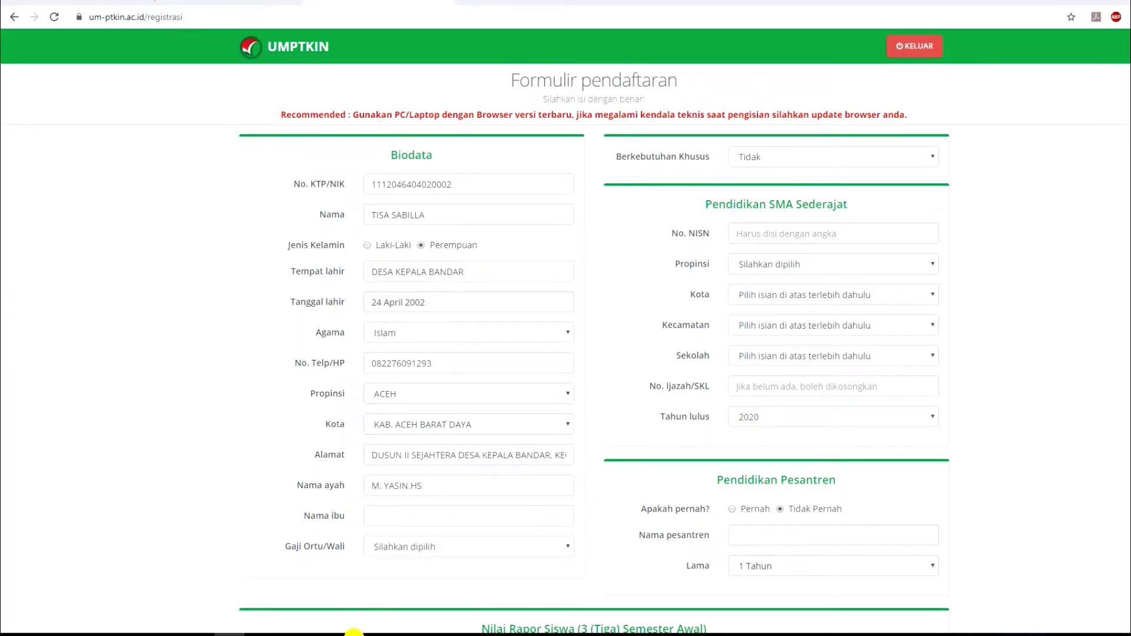
pyautogui.click(354, 632)
pyautogui.hotkey('ctrl', 'c')
pyautogui.click(417, 505)
pyautogui.hotkey('ctrl', 'v')
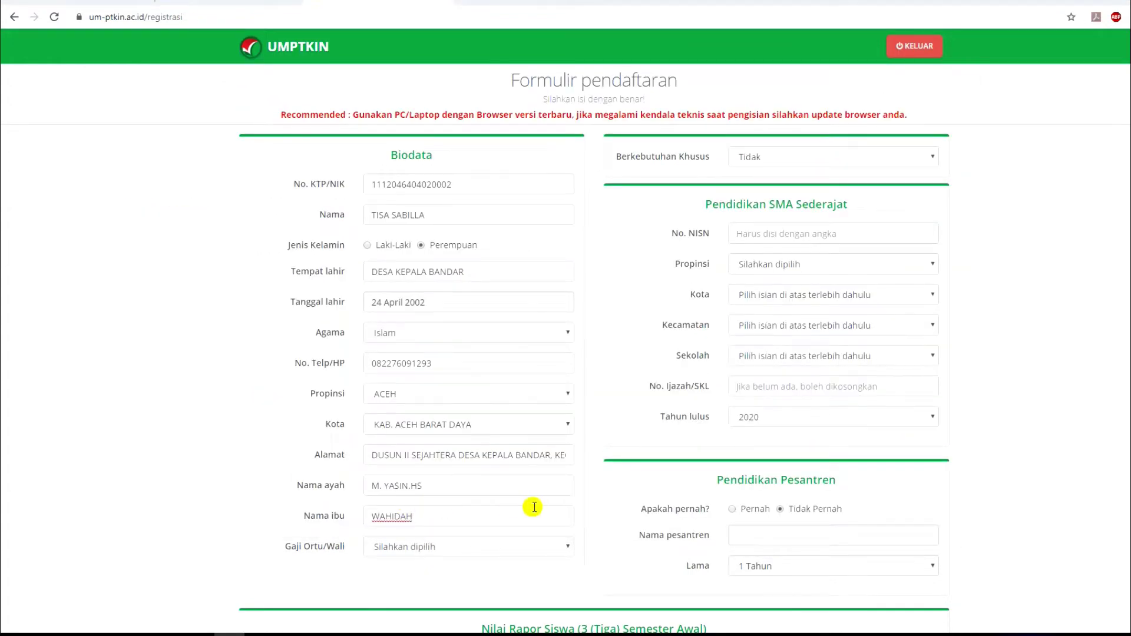
# Choose the Rp.2.000.001 - Rp.3.000.000 parental income bracket and keep special needs as Tidak.
pyautogui.click(354, 632)
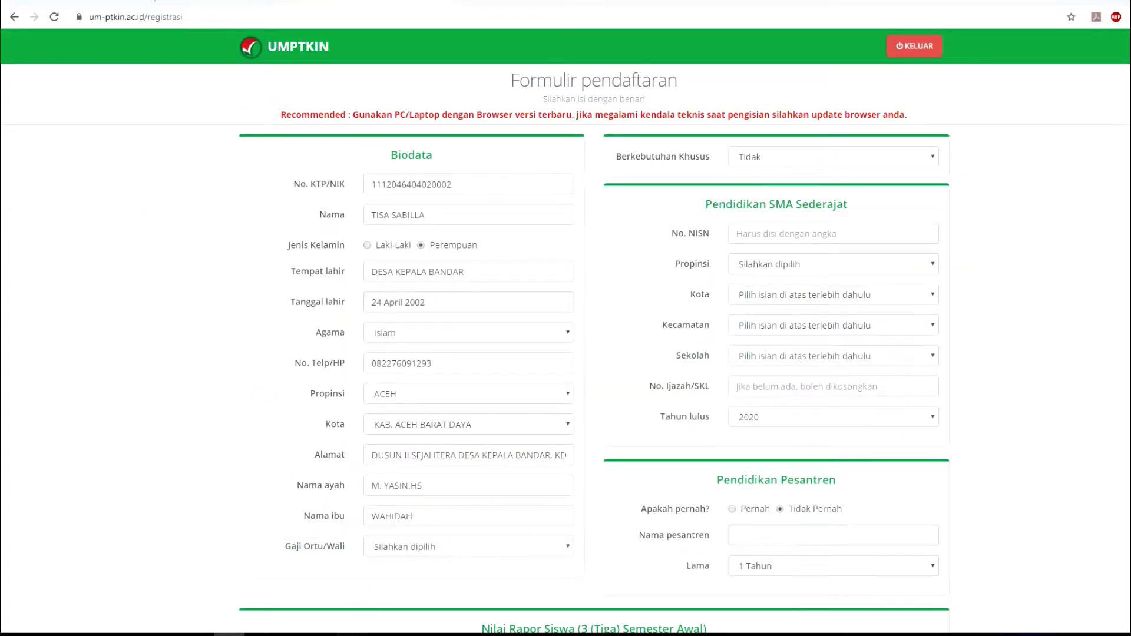
pyautogui.click(354, 632)
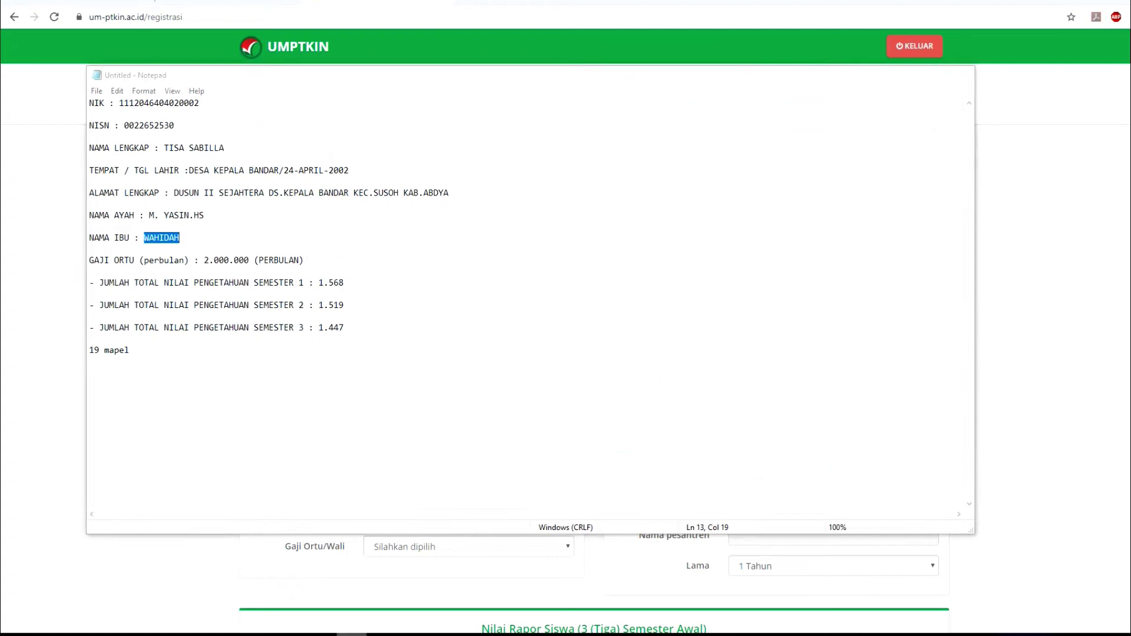
pyautogui.click(463, 547)
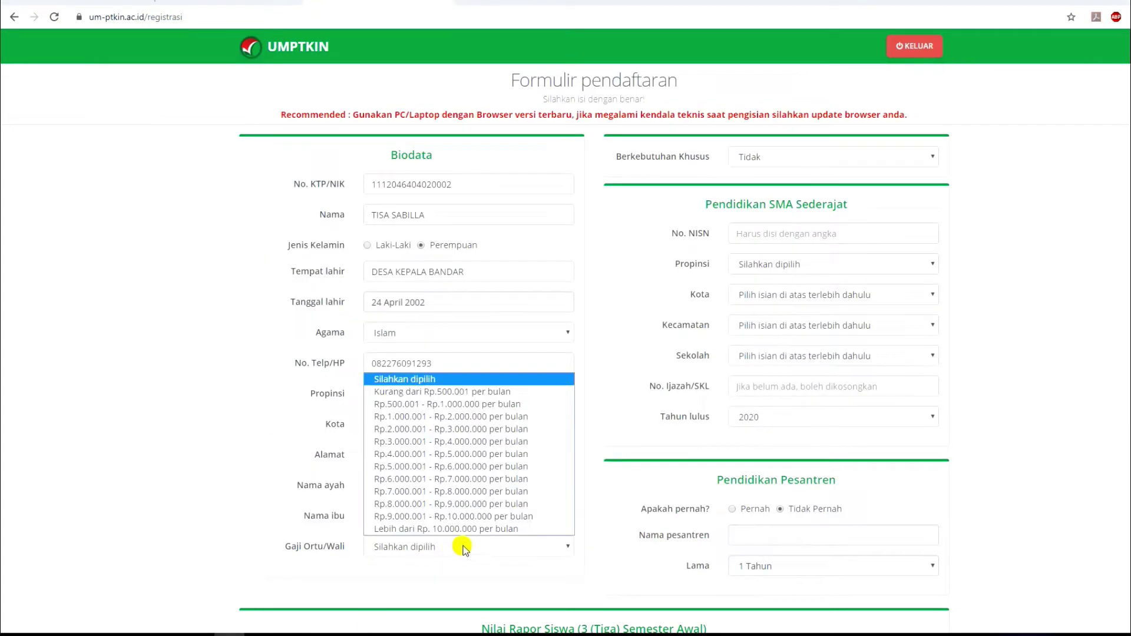
pyautogui.click(463, 429)
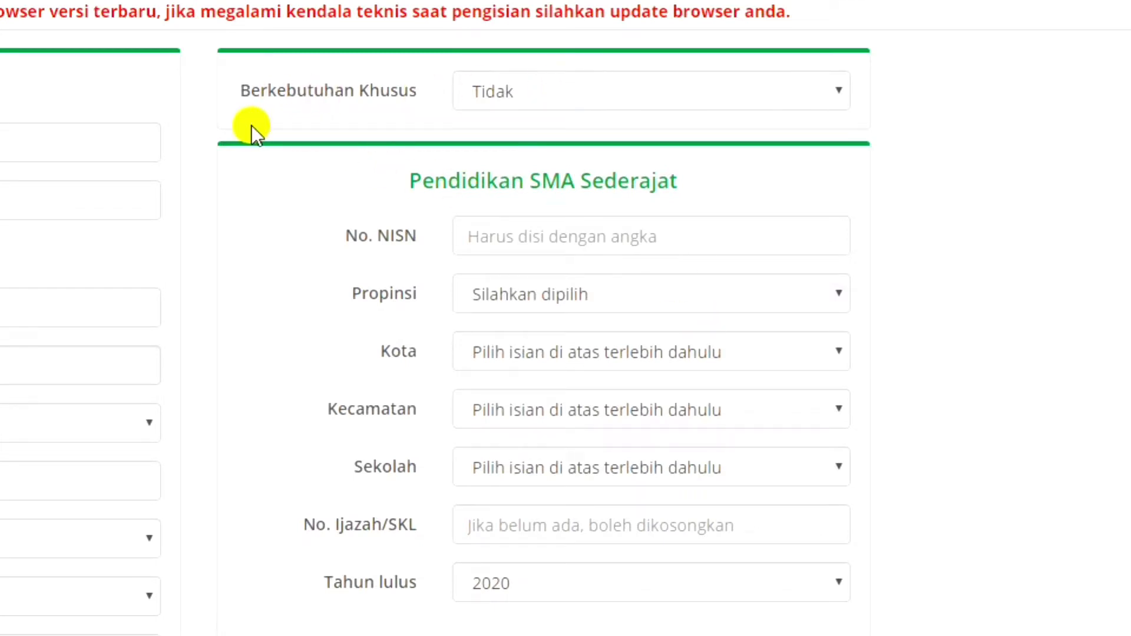
pyautogui.click(542, 93)
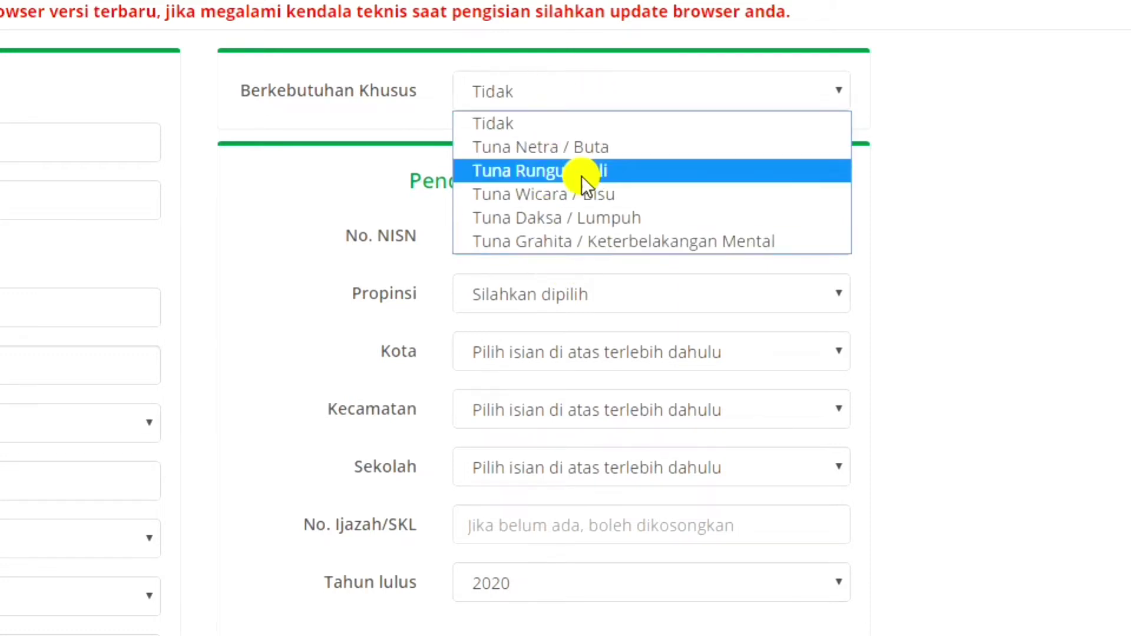
pyautogui.click(568, 121)
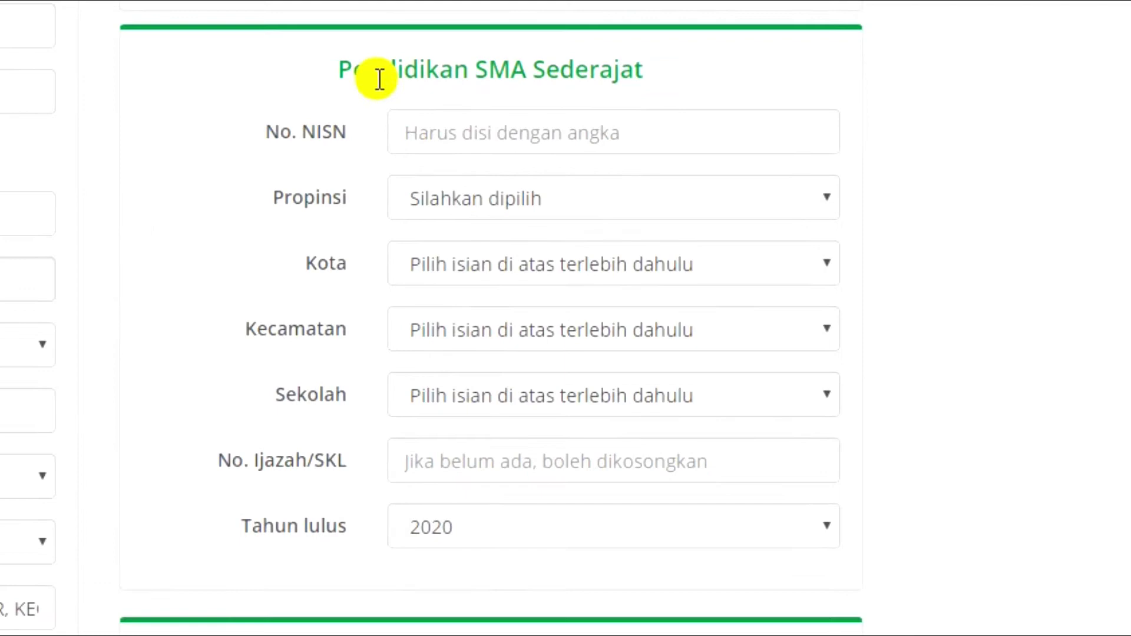
pyautogui.click(273, 138)
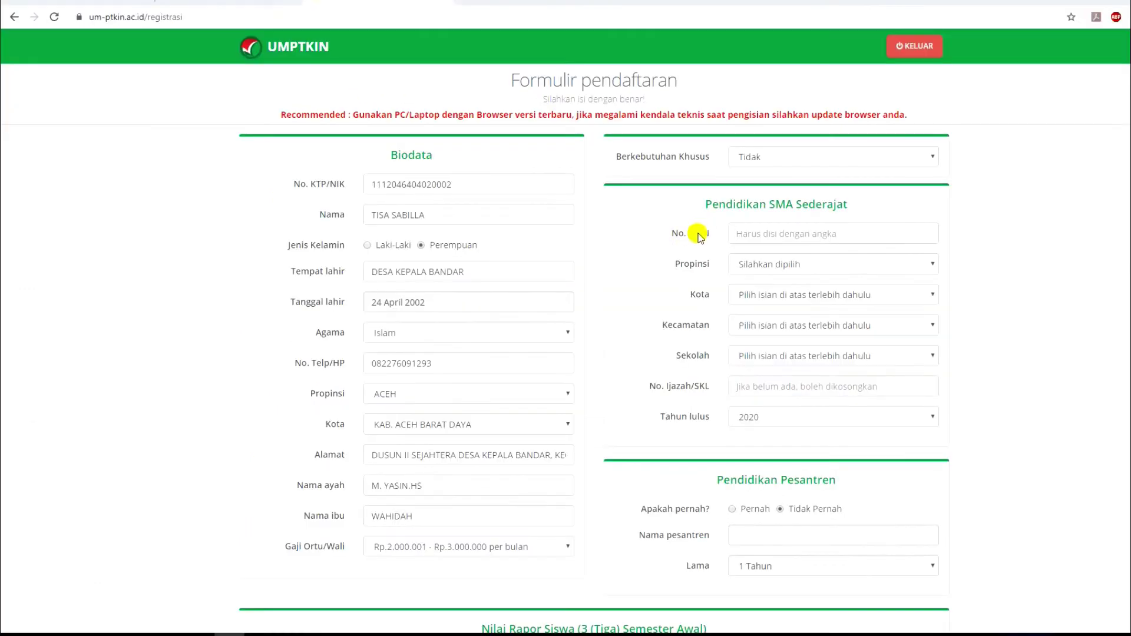
# Paste the student's NISN from the notes into the NISN field.
pyautogui.hotkey('alt', 'Tab')
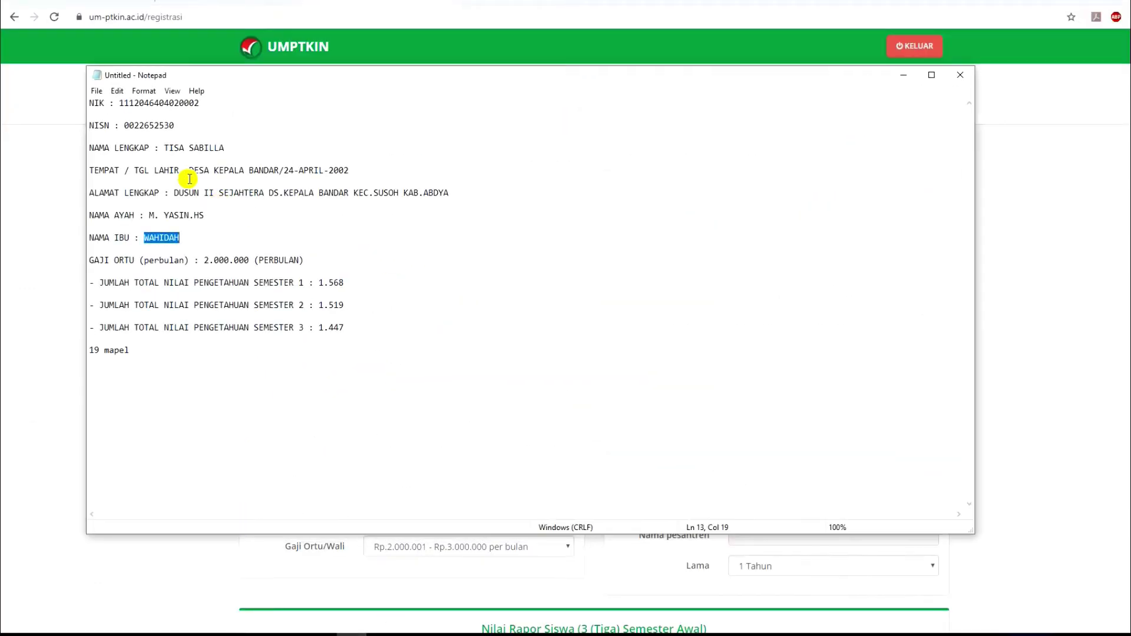
pyautogui.click(804, 232)
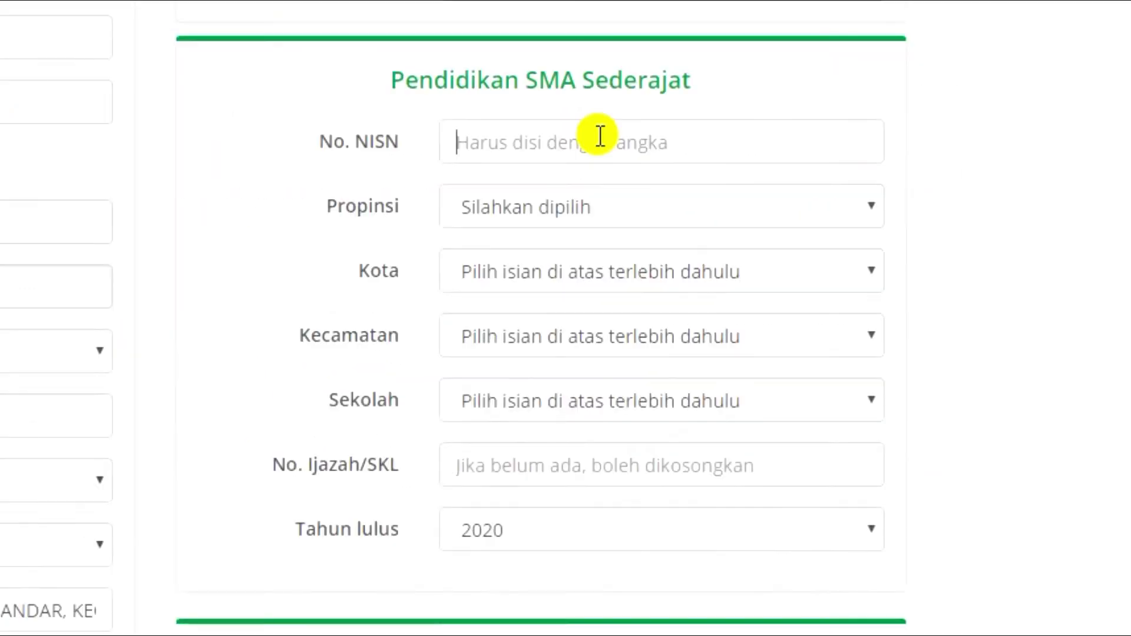
pyautogui.hotkey('ctrl', 'v')
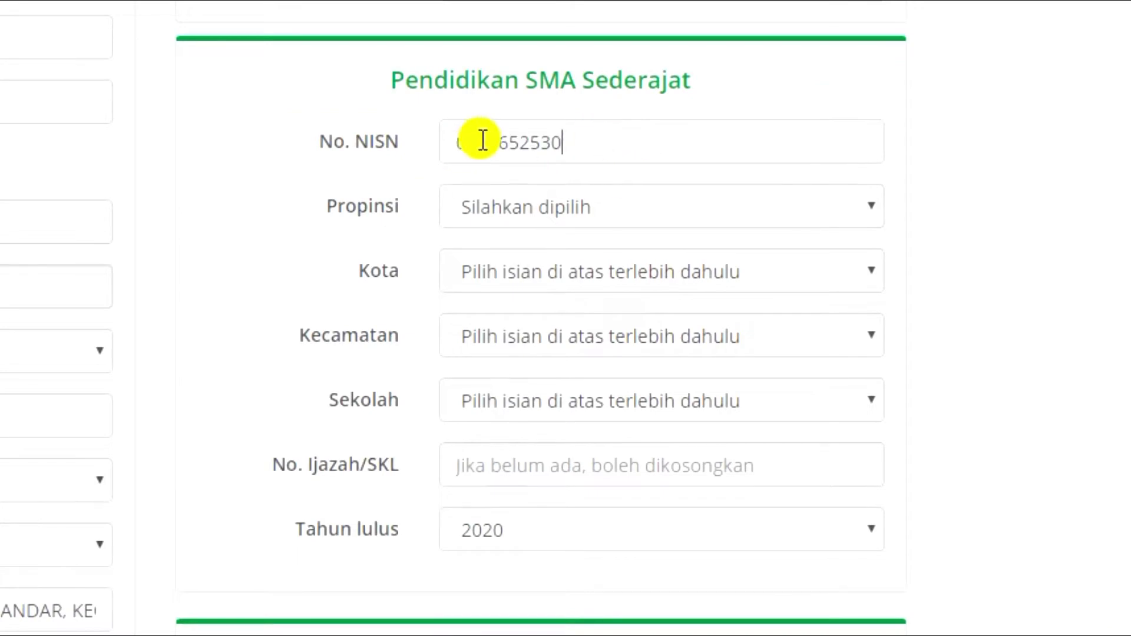
# Select school MAN BLANGPIDIE under ACEH, KAB. ACEH BARAT DAYA, KEC. BLANG PIDIE.
pyautogui.click(552, 210)
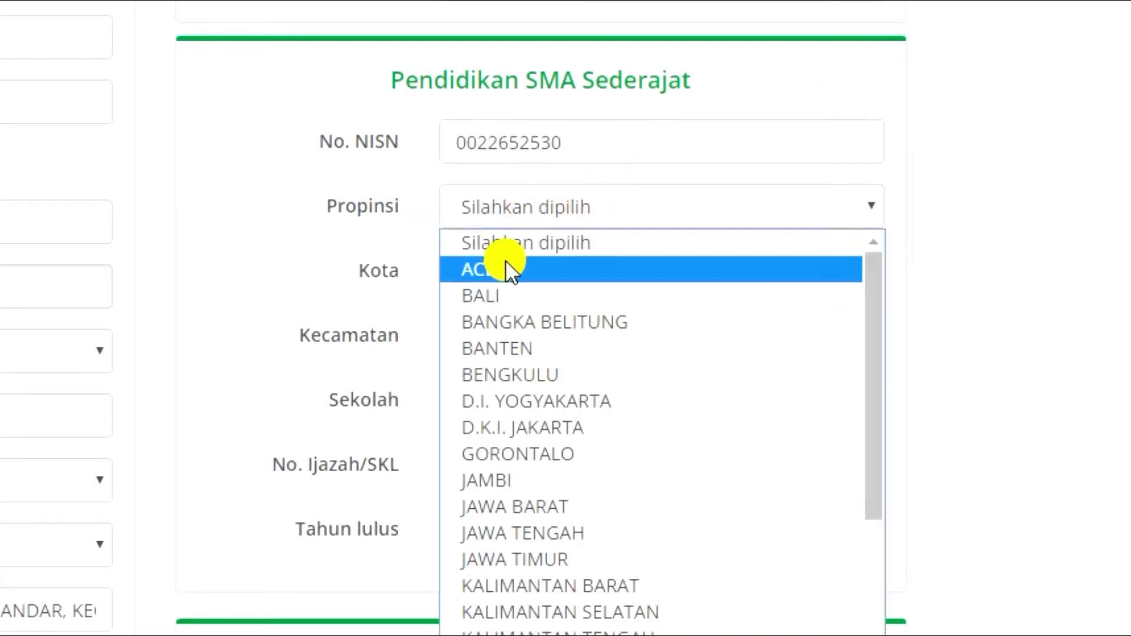
pyautogui.click(502, 263)
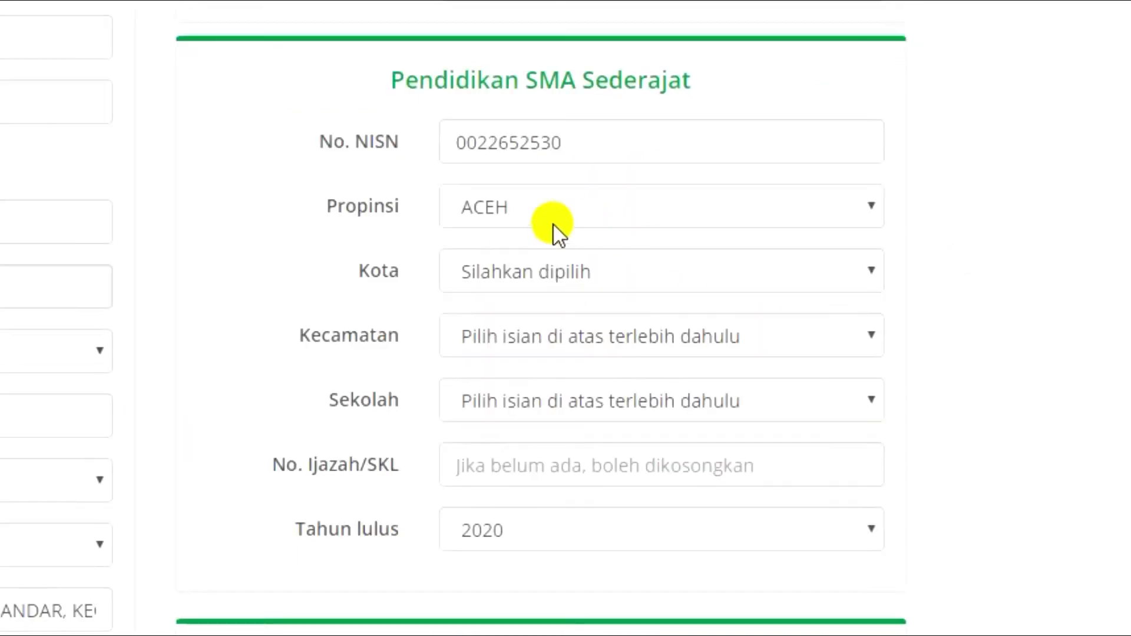
pyautogui.click(500, 273)
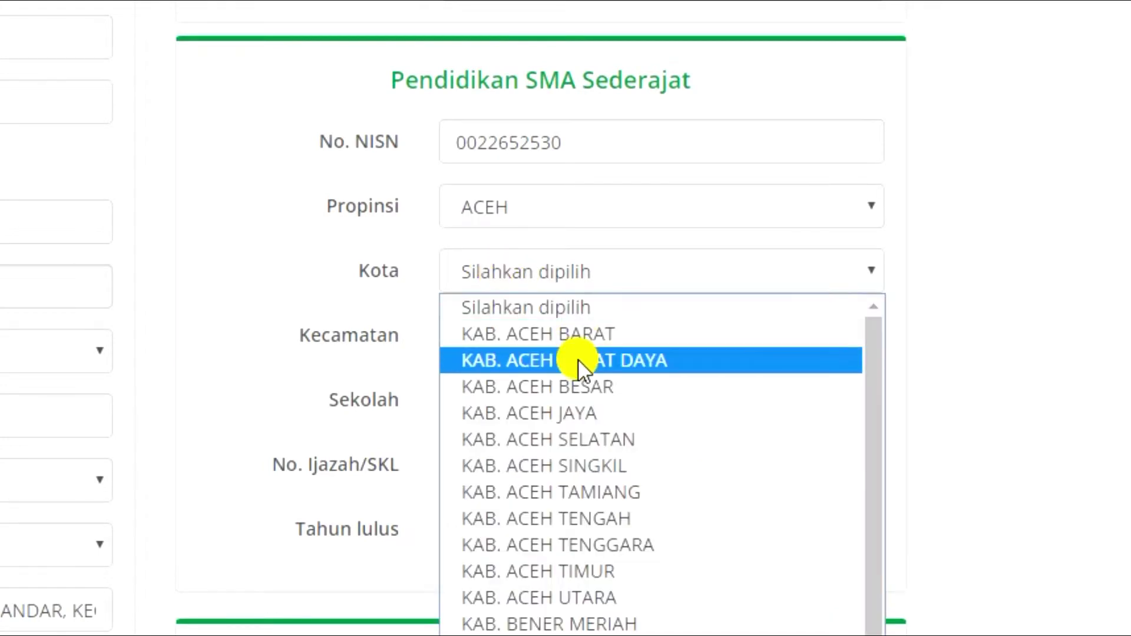
pyautogui.click(514, 360)
pyautogui.click(641, 329)
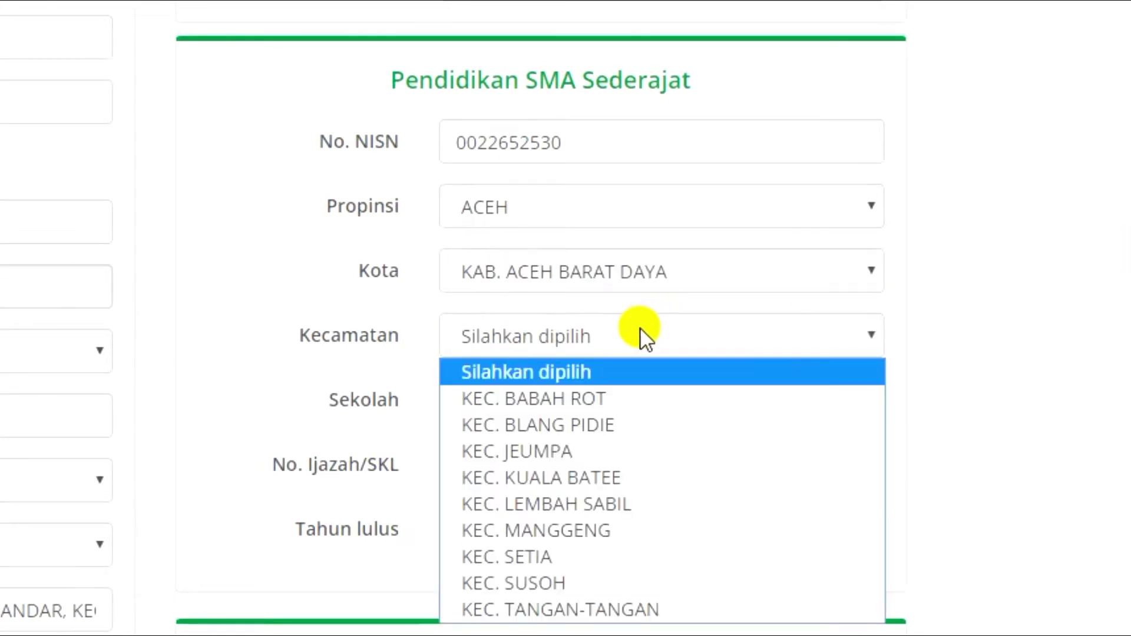
pyautogui.click(519, 426)
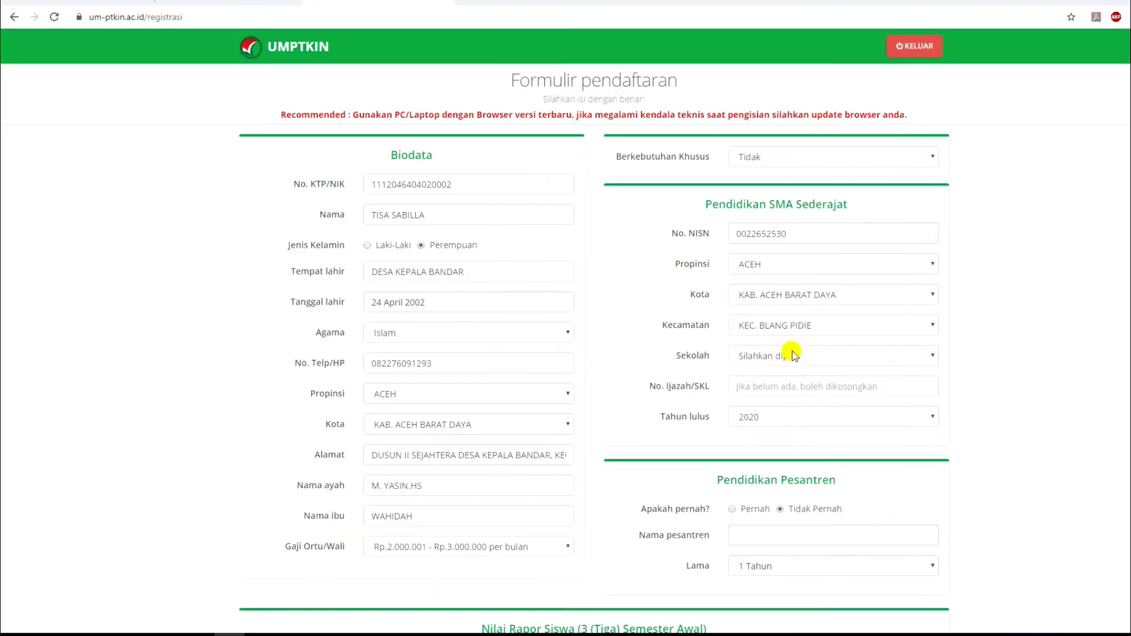
pyautogui.click(793, 356)
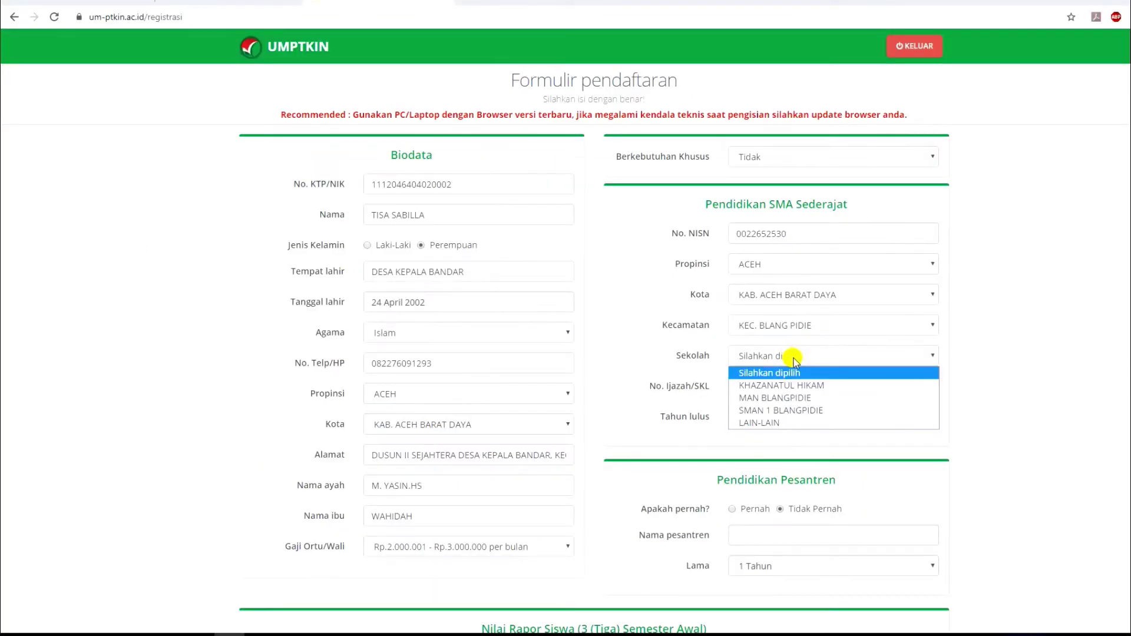
pyautogui.click(803, 400)
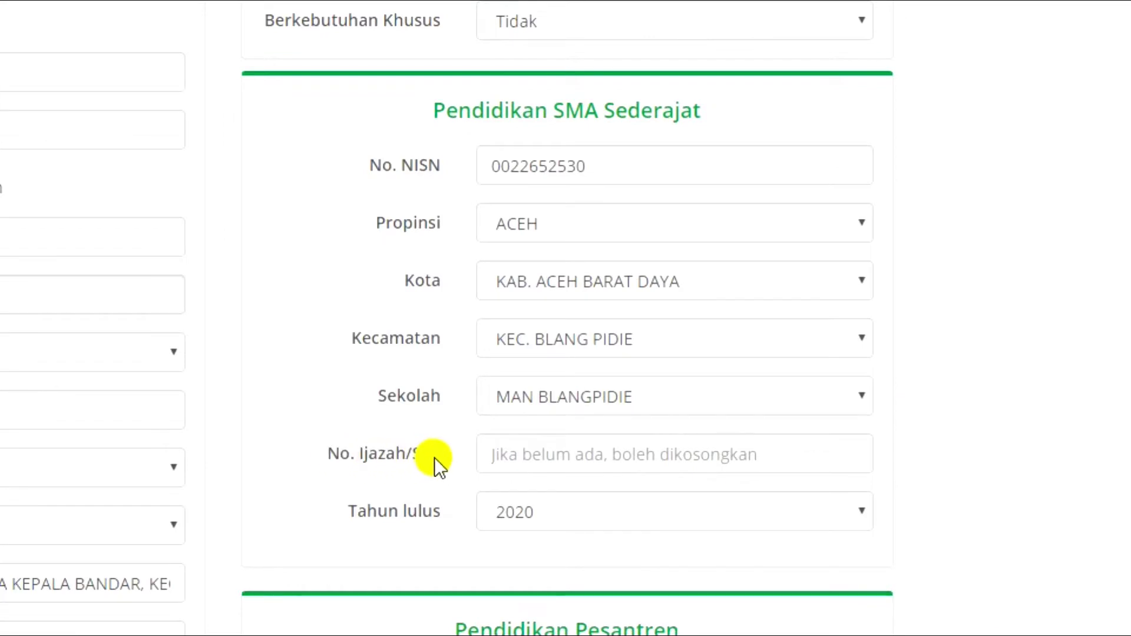
# Check the Tahun lulus graduation year options next to the diploma number field.
pyautogui.click(534, 458)
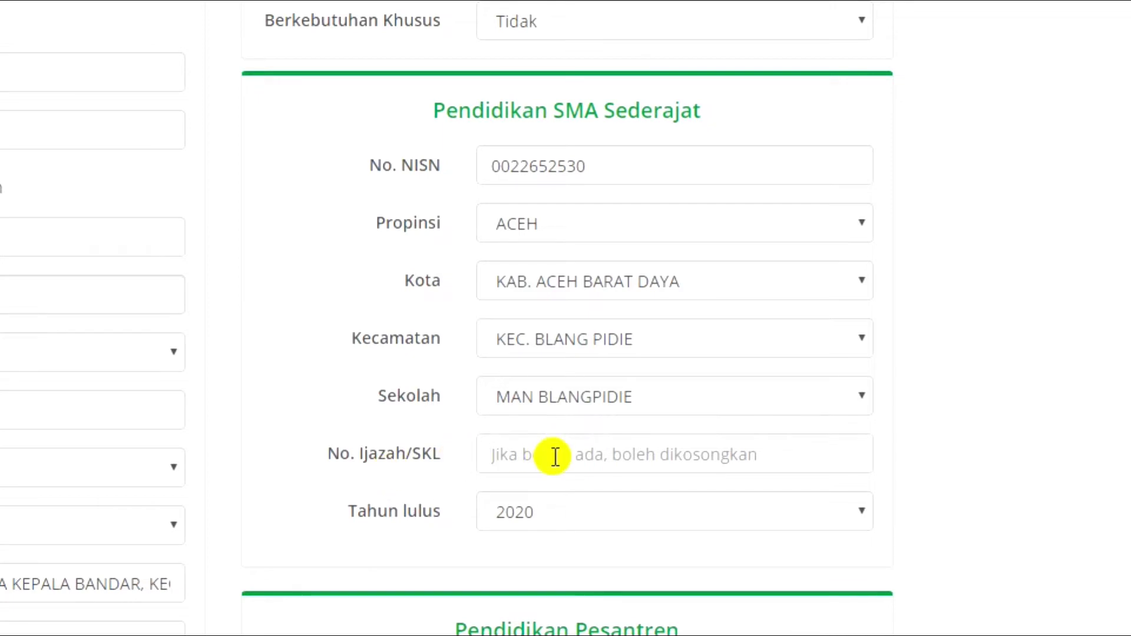
pyautogui.click(576, 510)
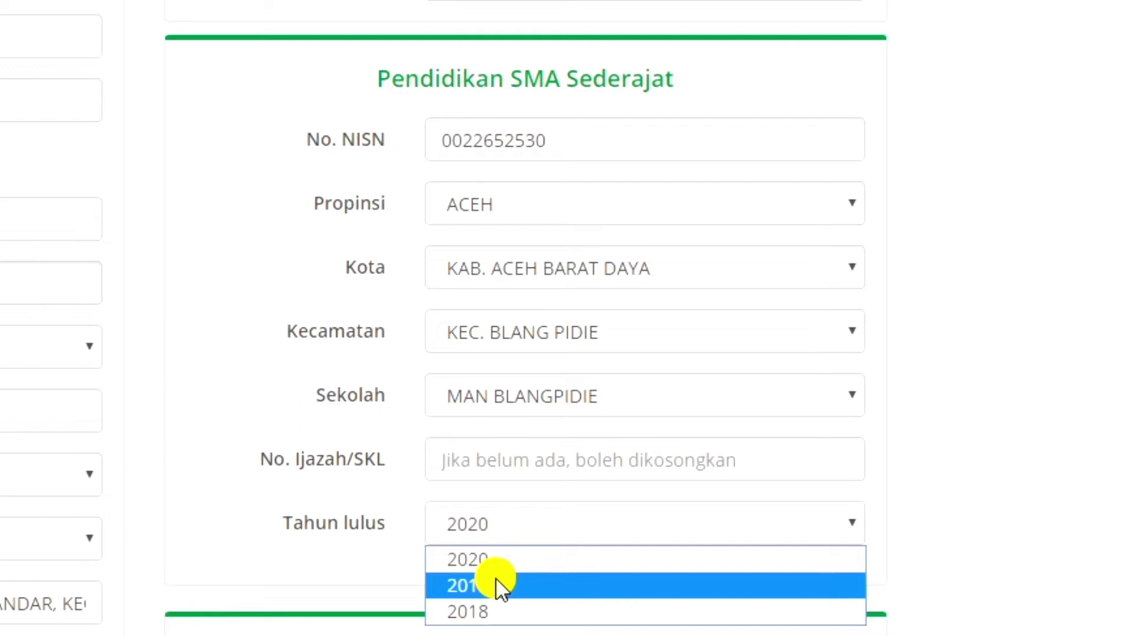
pyautogui.click(496, 585)
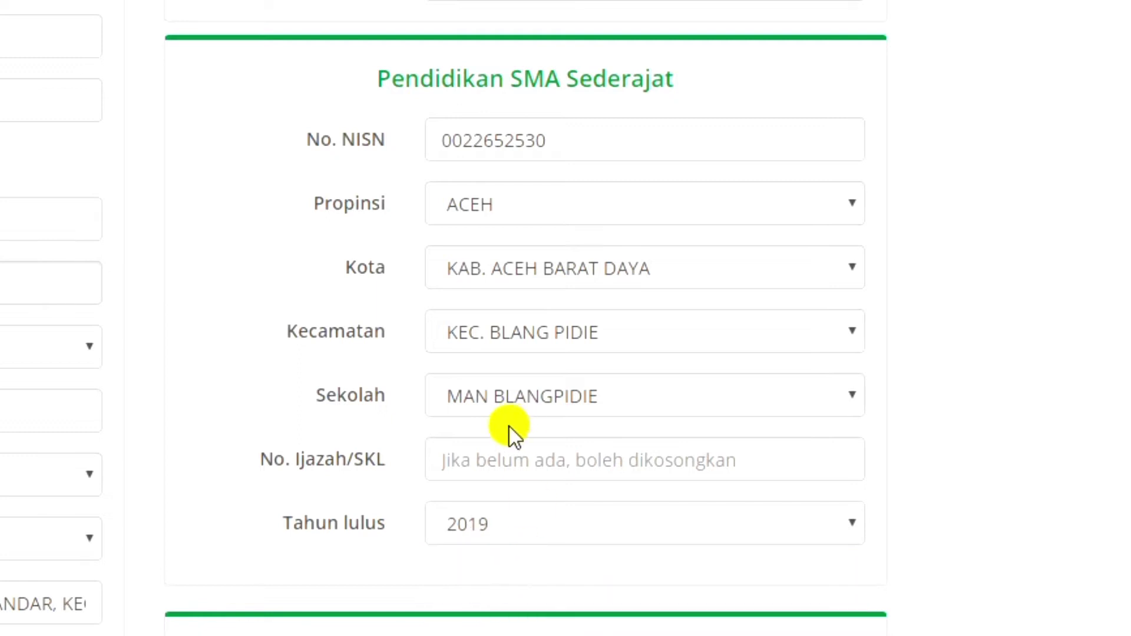
pyautogui.click(474, 456)
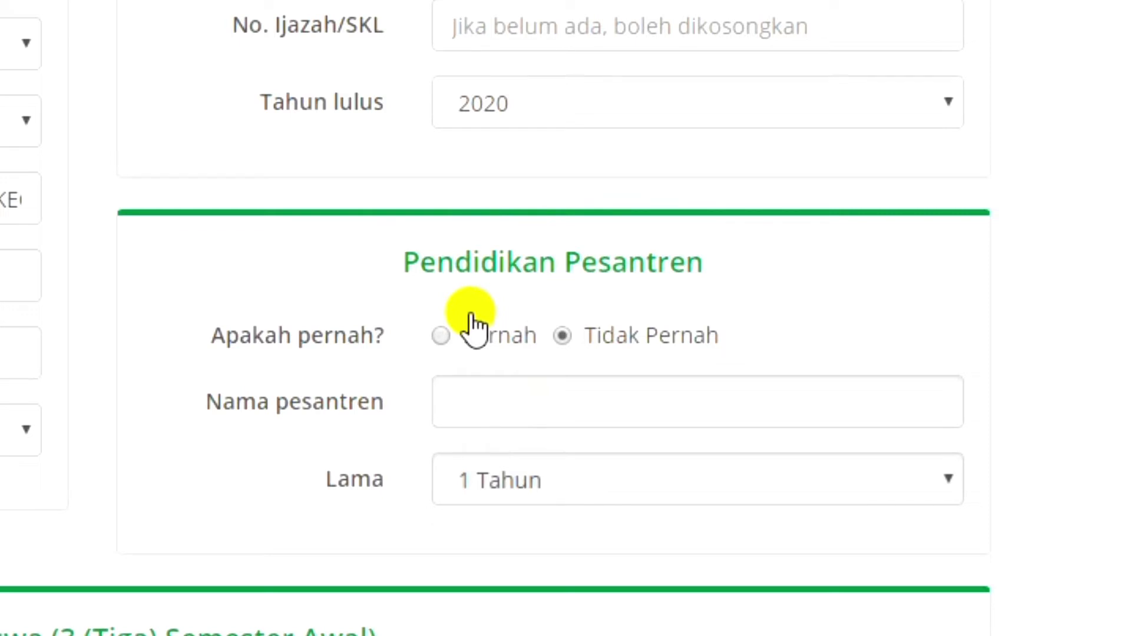
# Leave the pesantren answer at Tidak Pernah after trying Pernah, then scroll to Nilai Rapor.
pyautogui.click(441, 336)
pyautogui.click(508, 408)
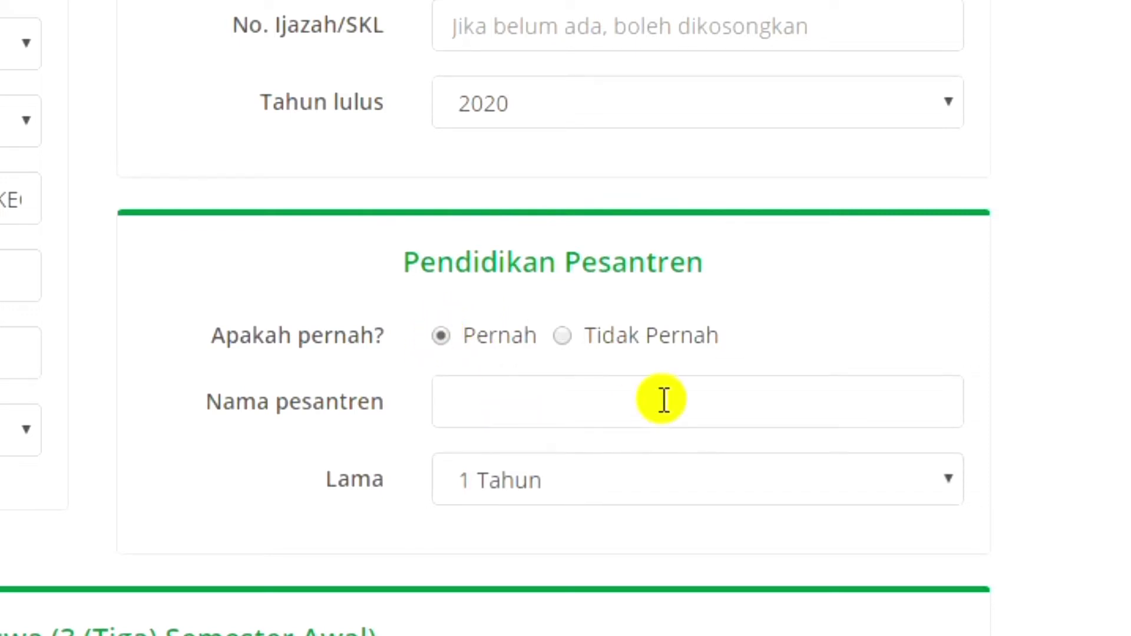
pyautogui.click(553, 475)
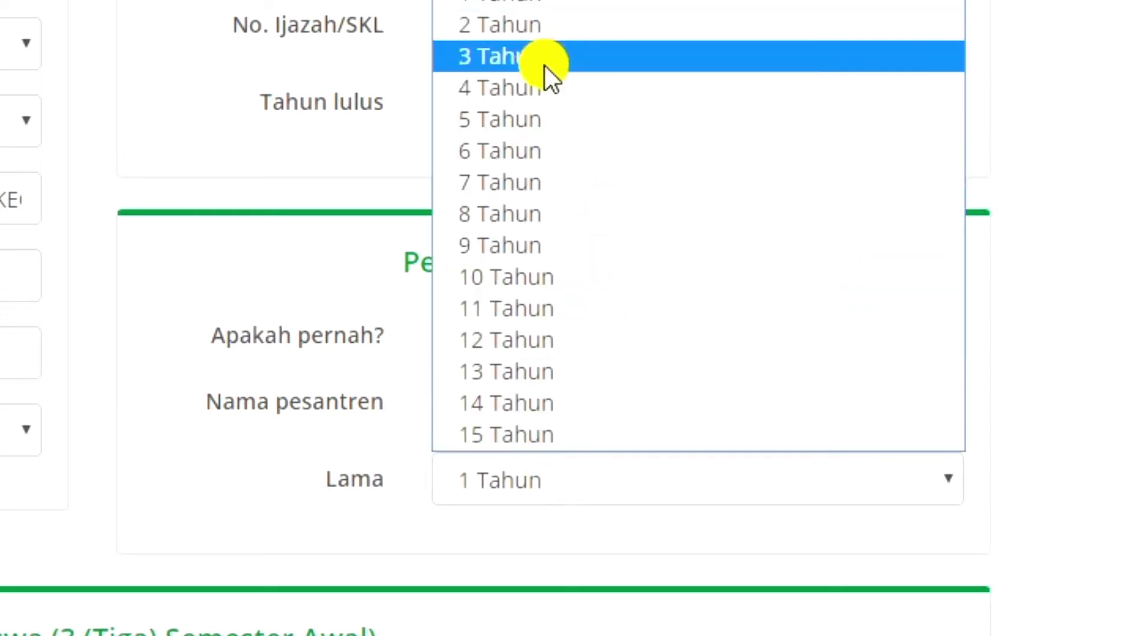
pyautogui.click(538, 476)
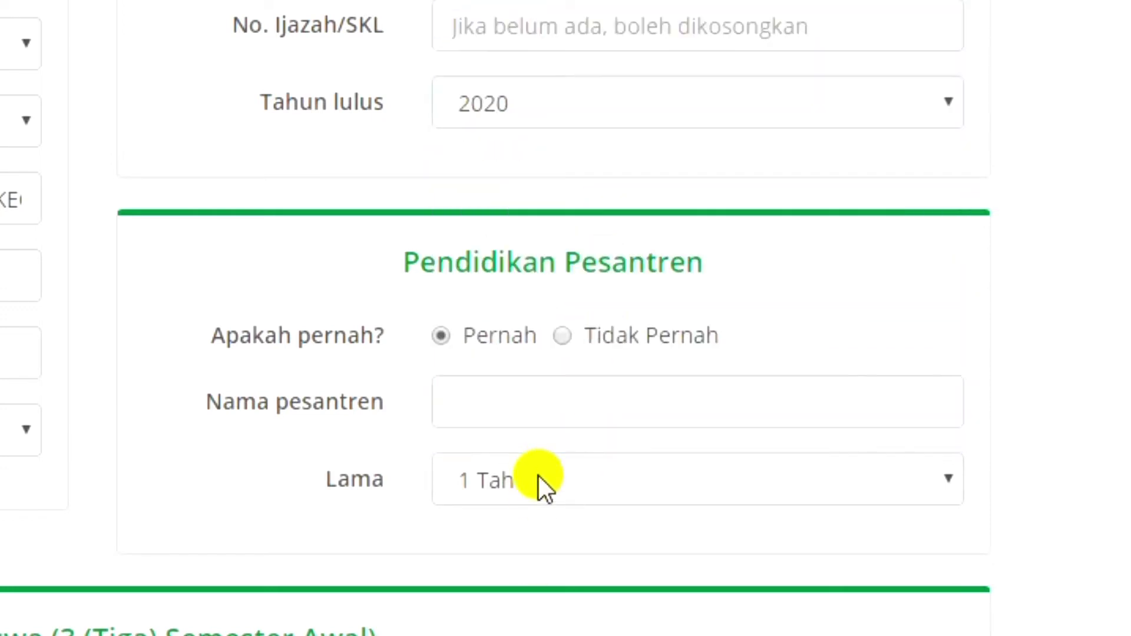
pyautogui.click(567, 343)
pyautogui.scroll(-5, 1119, 436)
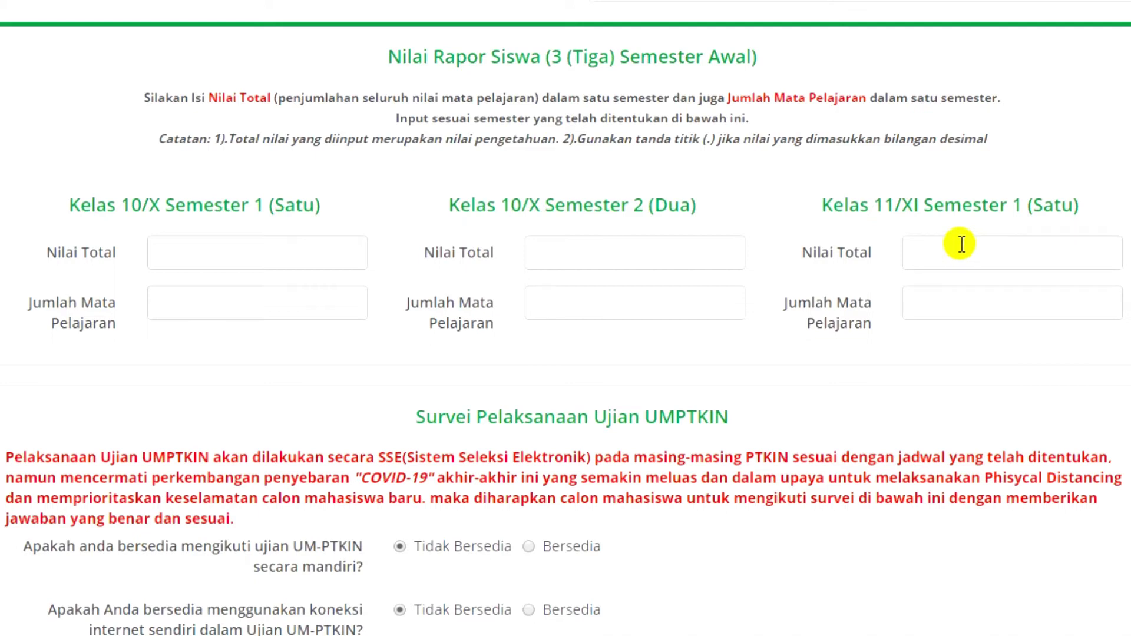
# Enter semester totals 1568, 1519, 1447 with 19 subjects for each semester.
pyautogui.click(165, 252)
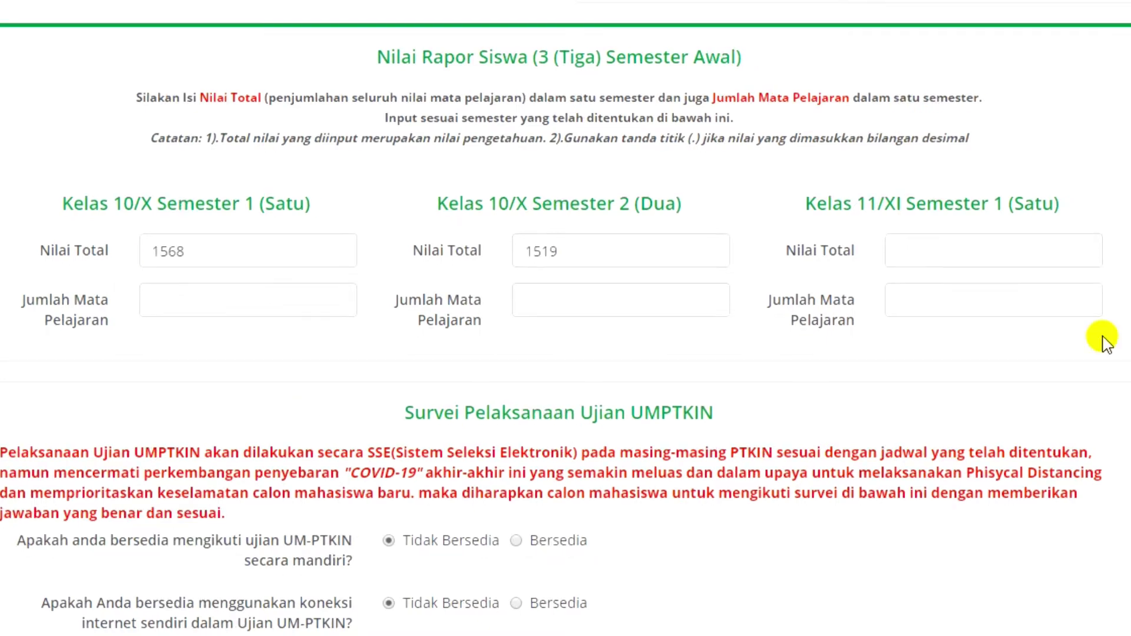
pyautogui.write('1447')
pyautogui.hotkey('alt', 'Tab')
pyautogui.hotkey('alt', 'Tab')
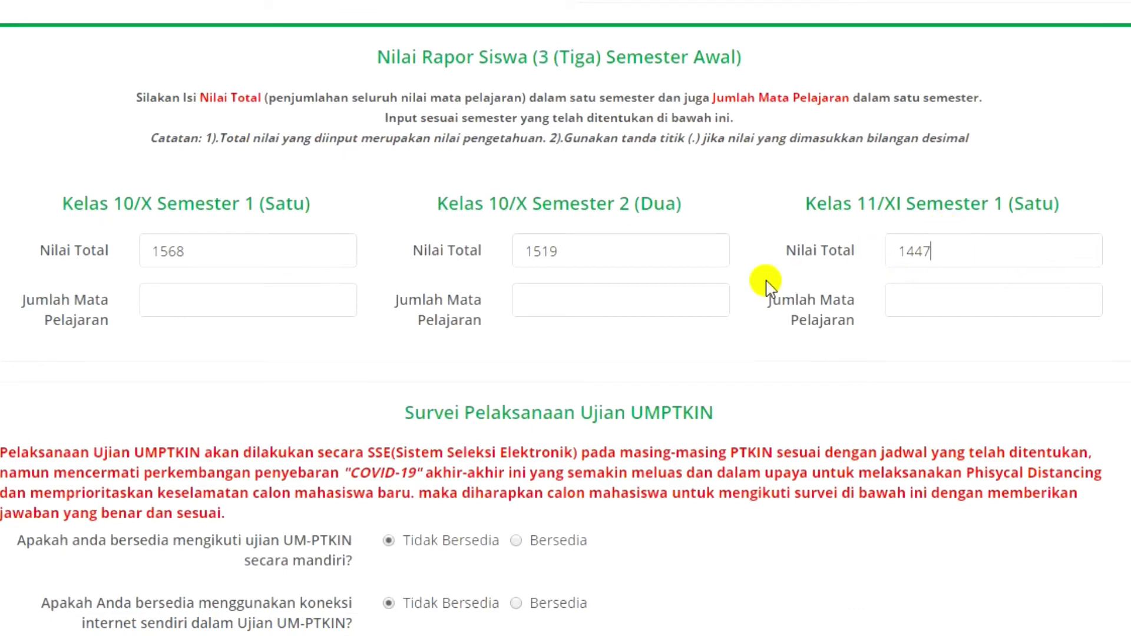
pyautogui.click(185, 305)
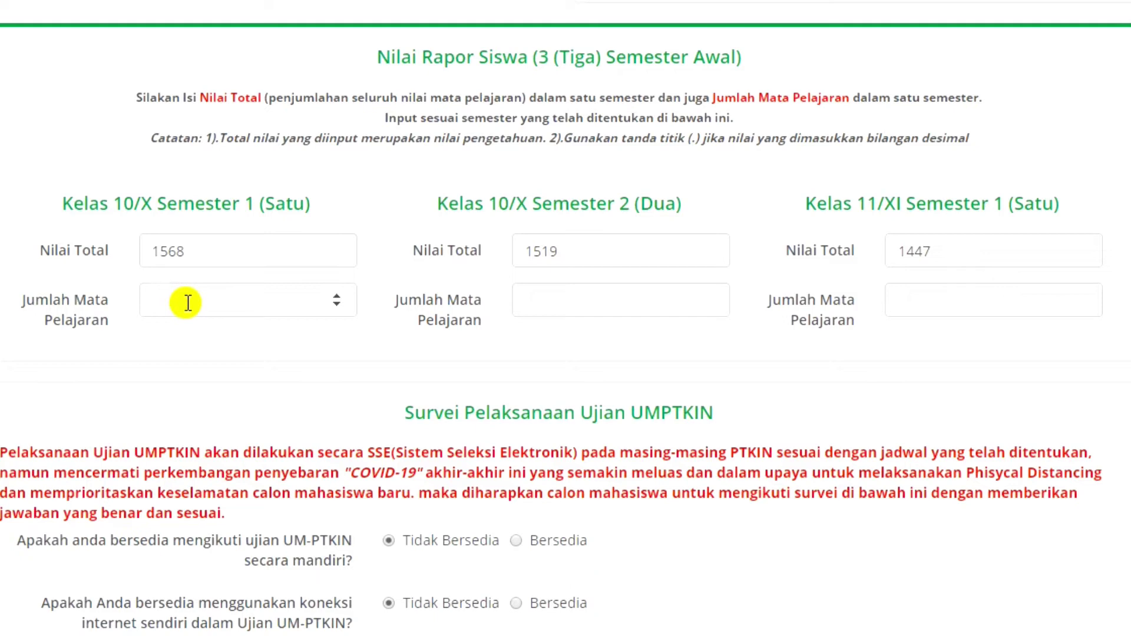
pyautogui.write('19')
pyautogui.click(574, 309)
pyautogui.write('19')
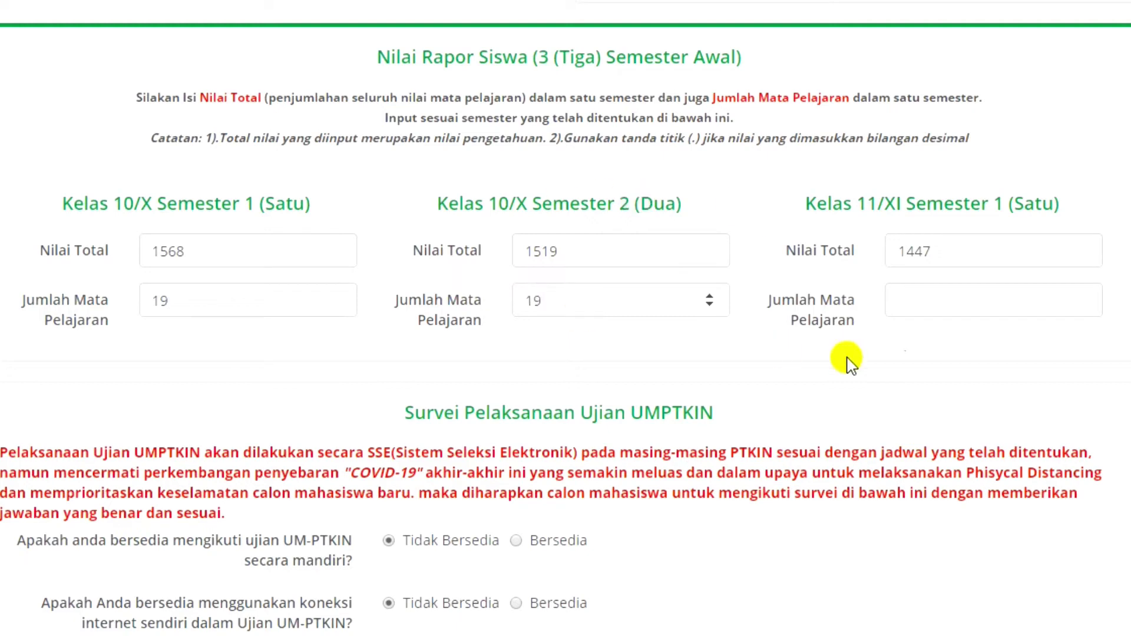
pyautogui.click(929, 300)
pyautogui.write('19')
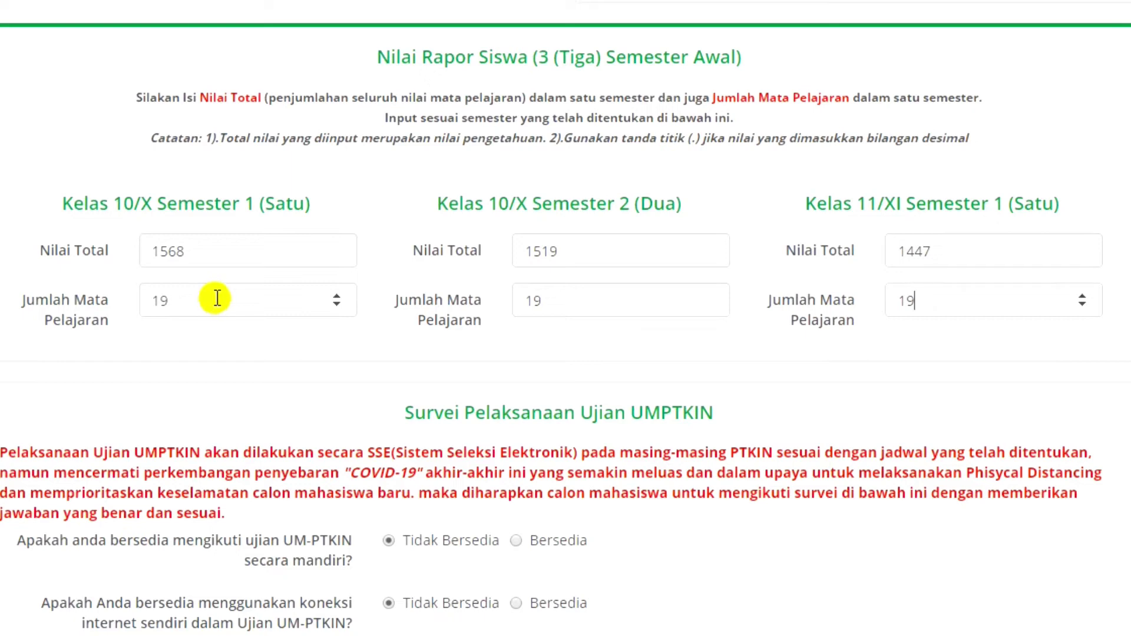
pyautogui.click(222, 247)
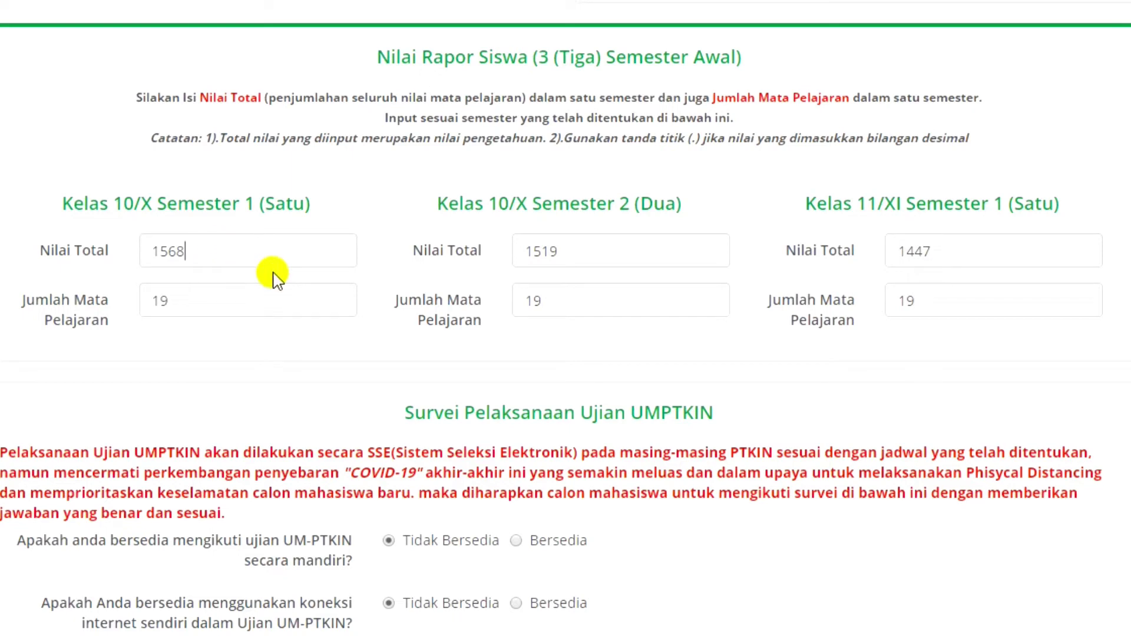
# Agree to use your own internet connection and your own device for the exam.
pyautogui.scroll(-6, 878, 282)
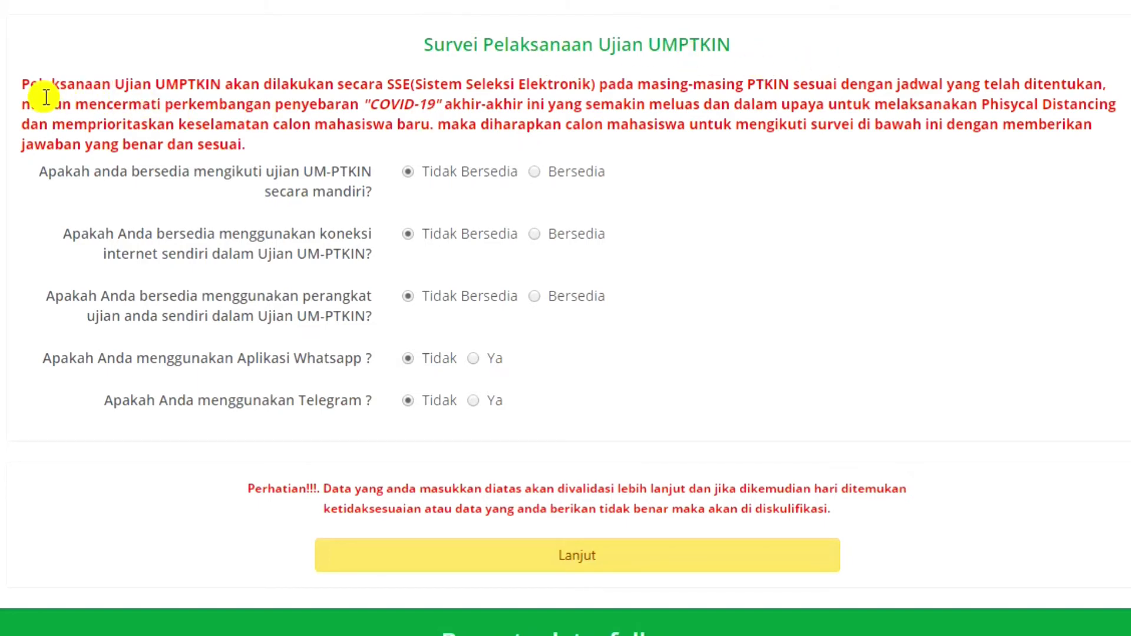
pyautogui.moveTo(21, 83); pyautogui.dragTo(266, 190)
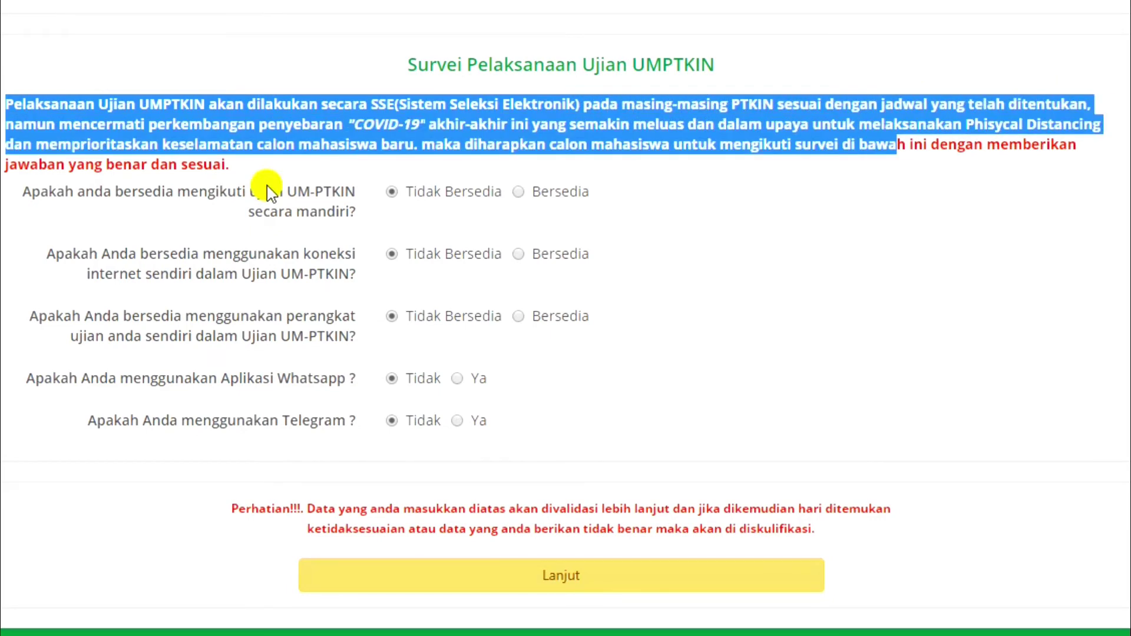
pyautogui.click(106, 191)
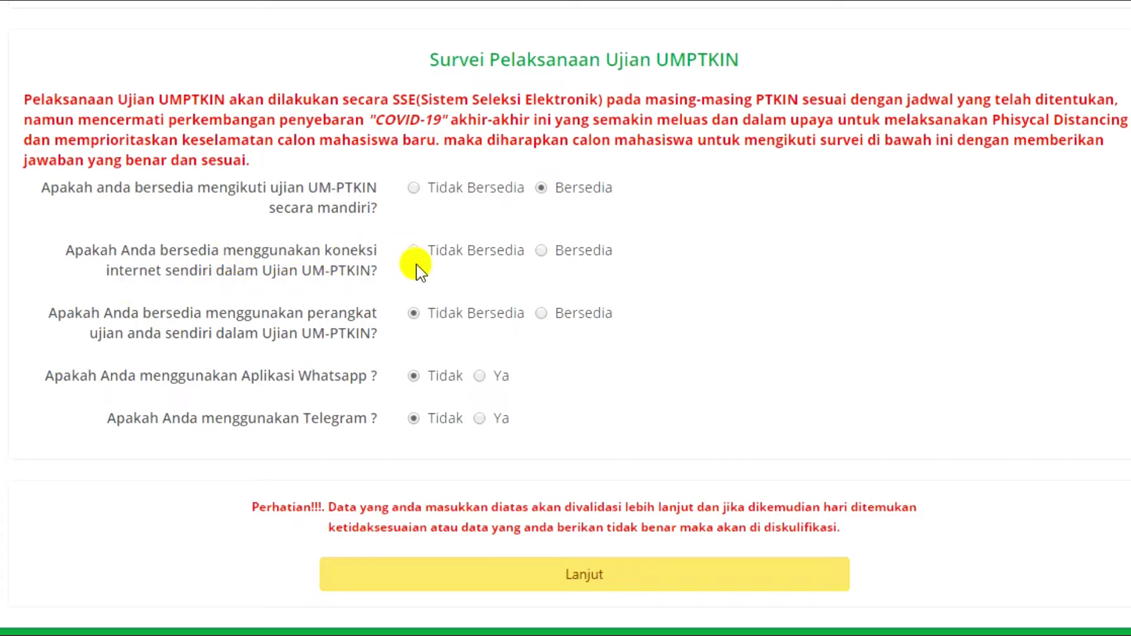
pyautogui.click(550, 254)
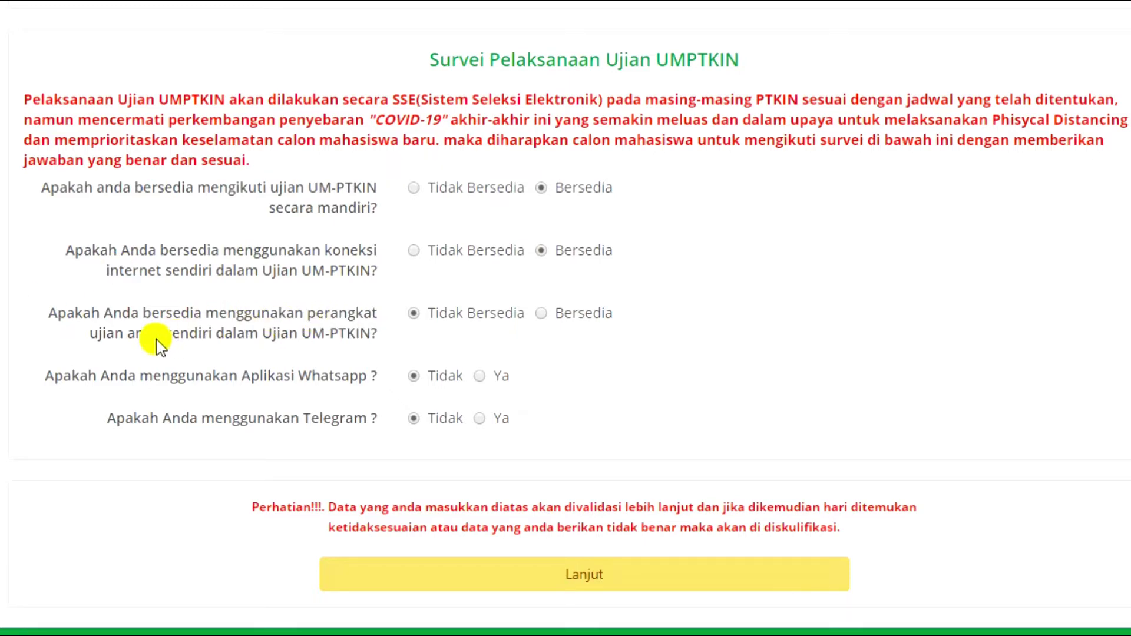
pyautogui.click(546, 321)
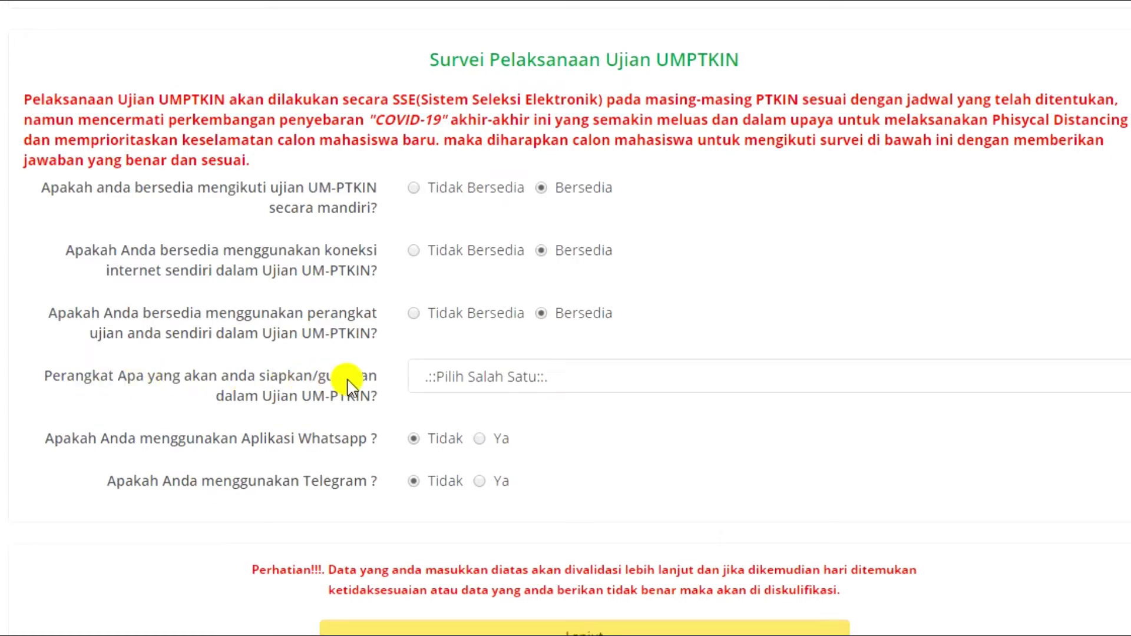
# Set the exam device to Smartphone with 2 GB RAM, connected via Paket Data.
pyautogui.click(539, 383)
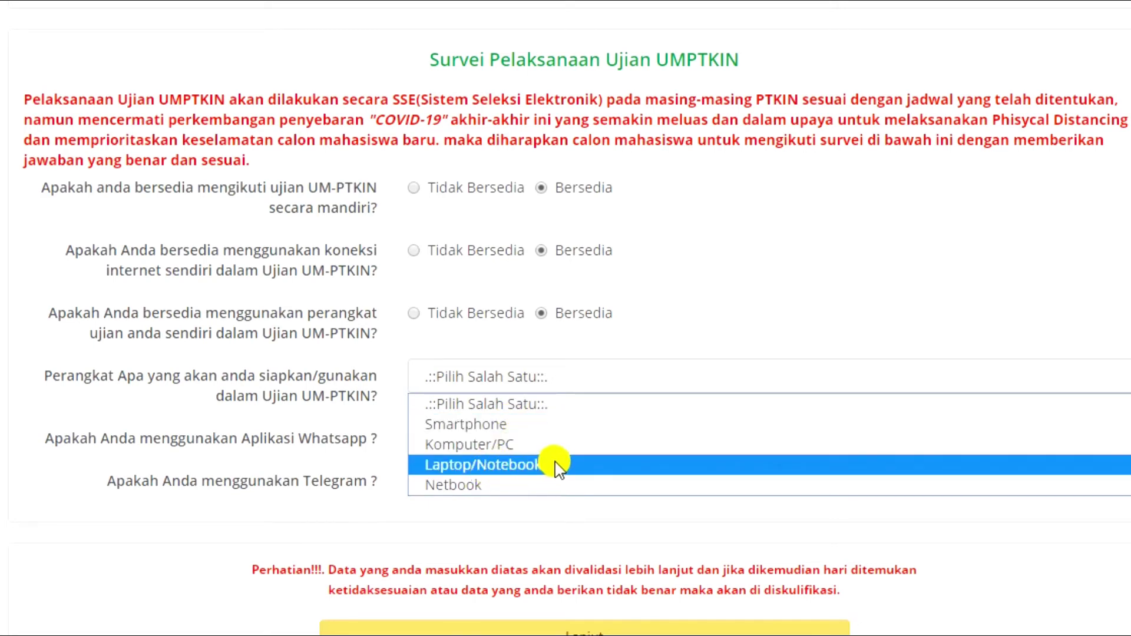
pyautogui.click(662, 432)
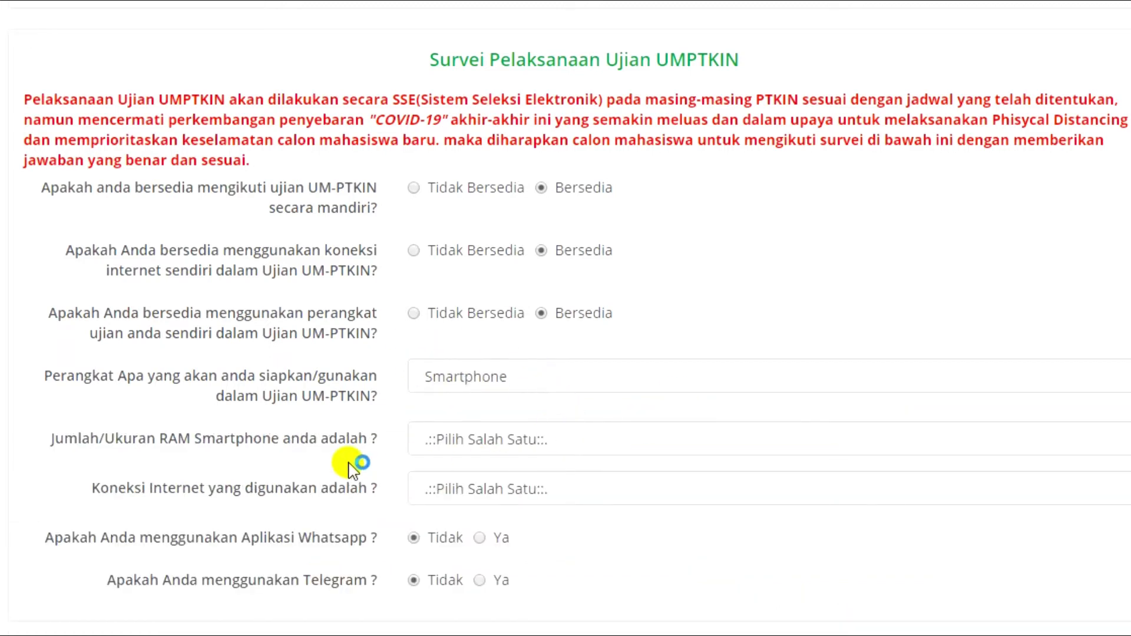
pyautogui.click(554, 449)
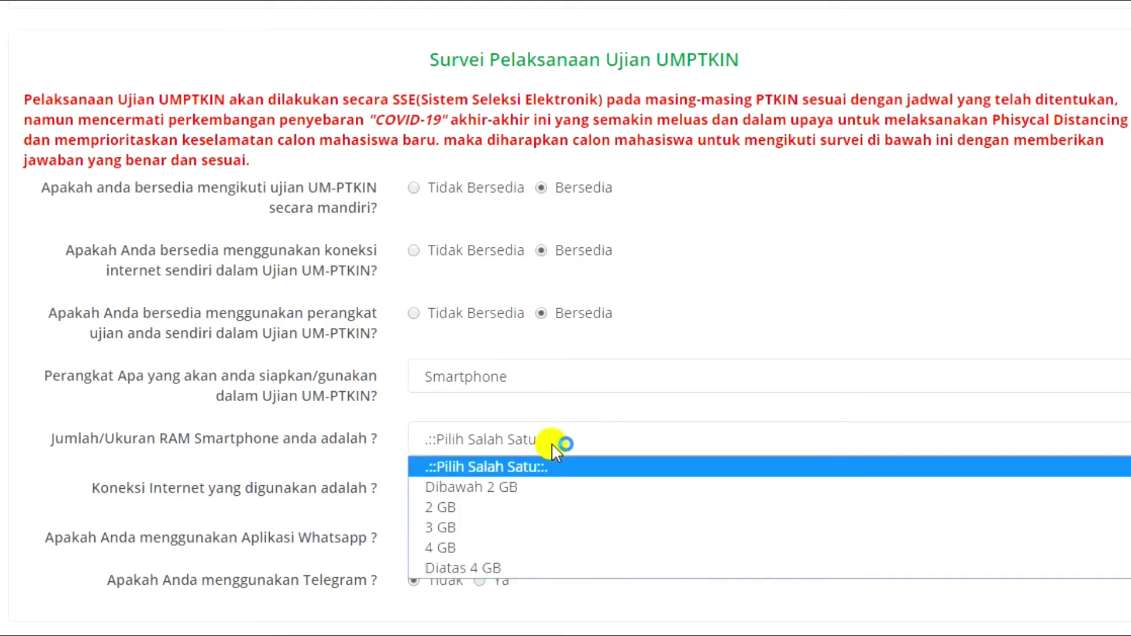
pyautogui.click(475, 517)
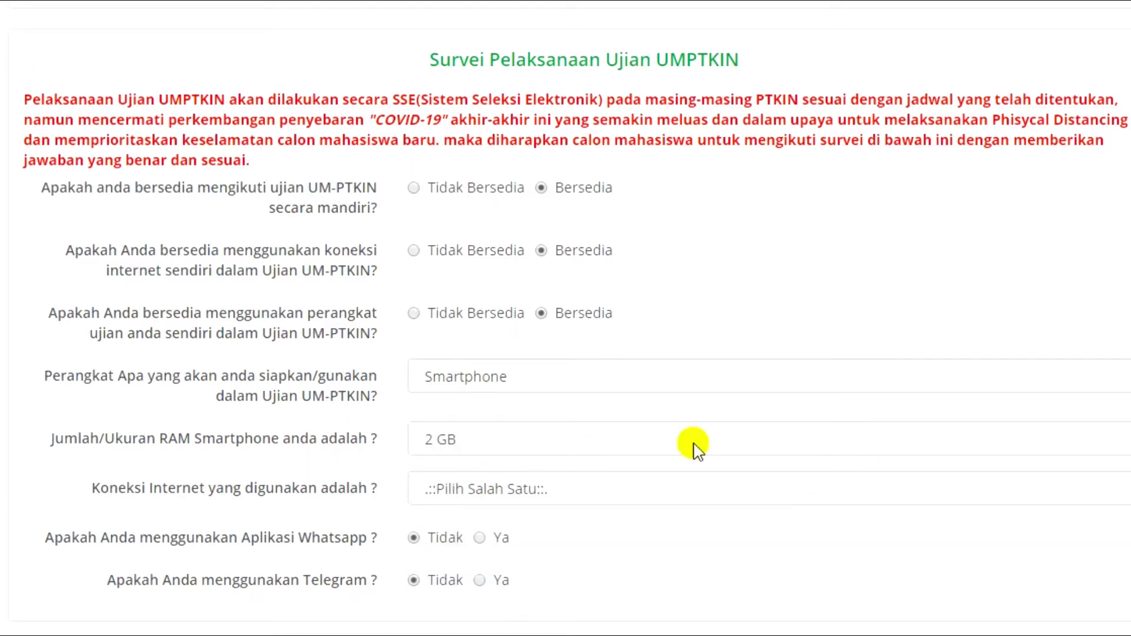
pyautogui.click(497, 493)
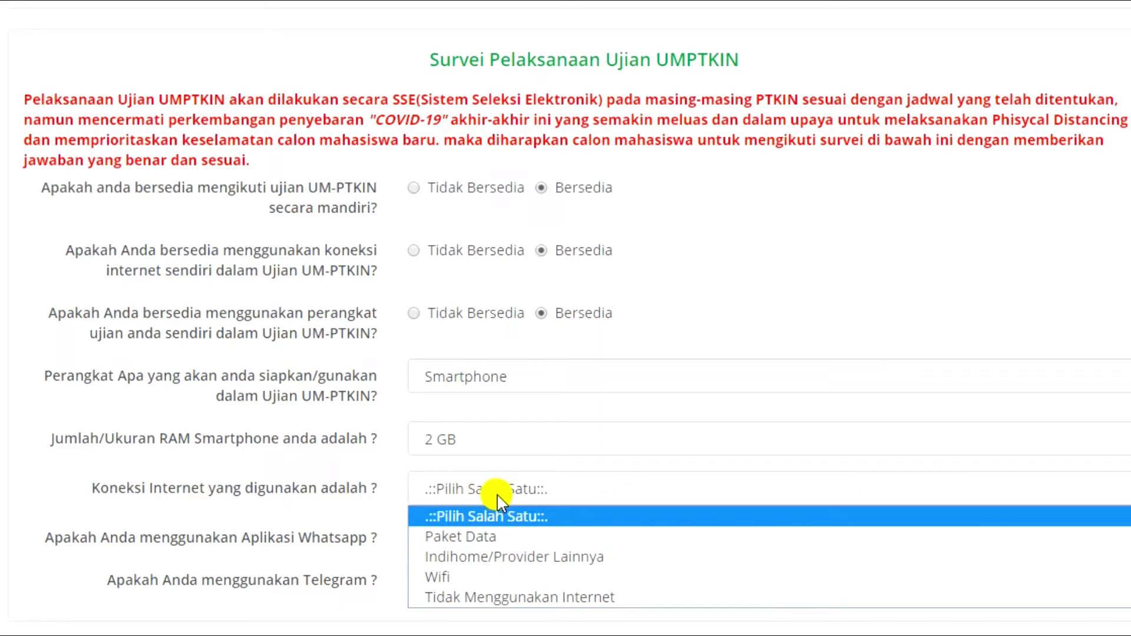
pyautogui.click(510, 537)
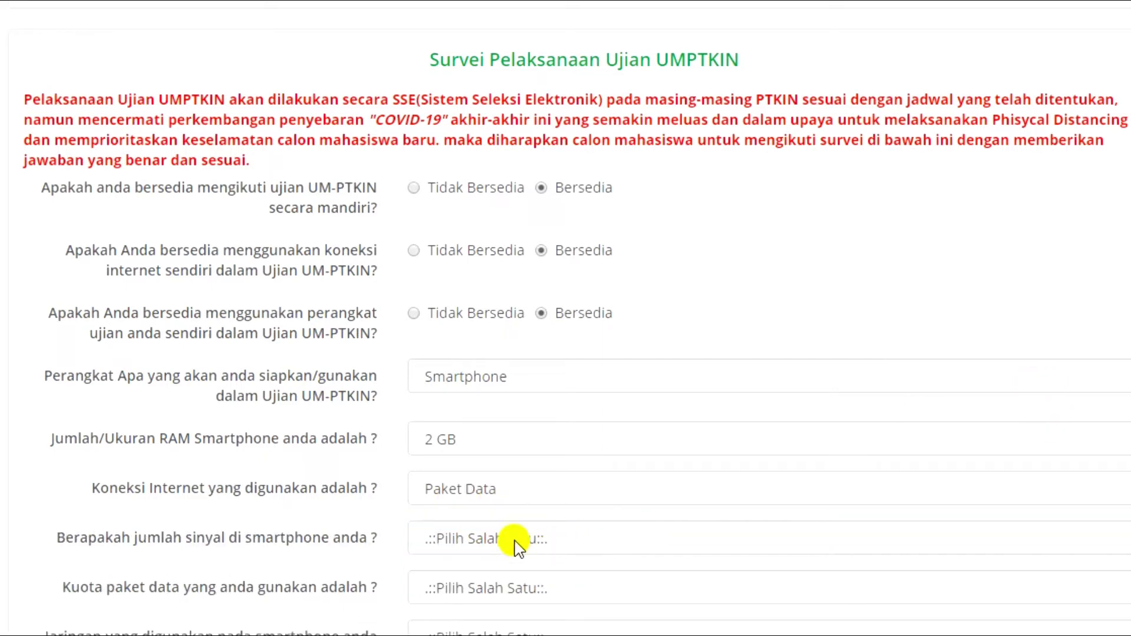
pyautogui.click(515, 545)
pyautogui.scroll(-3, 515, 543)
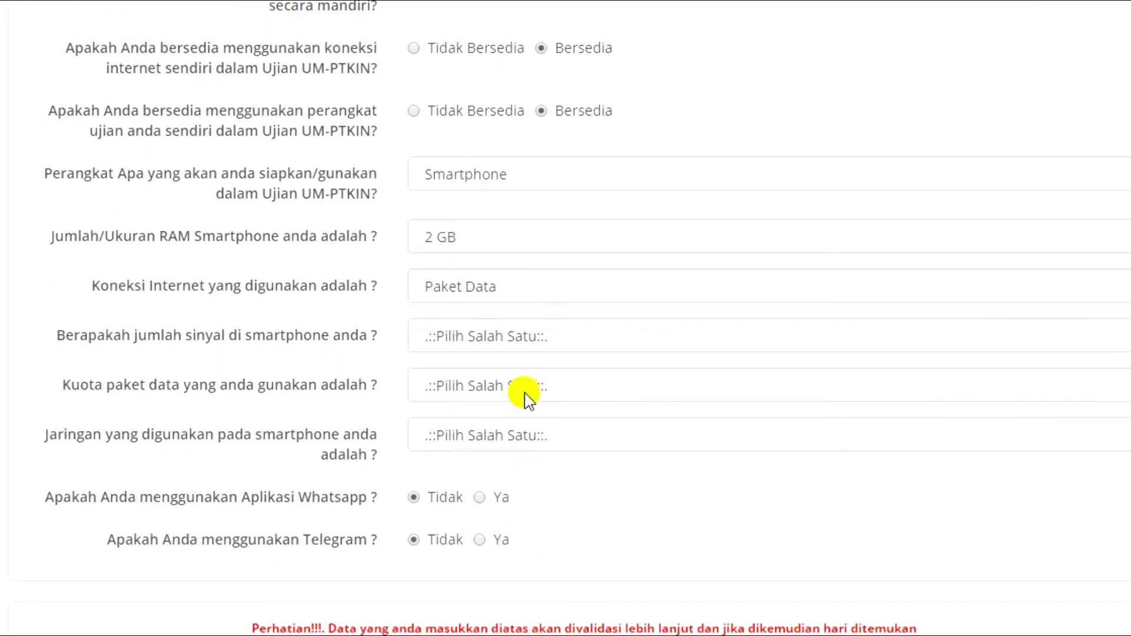
# Keep the willingness answer, answer yes for WhatsApp and Tidak for Telegram, and submit the form.
pyautogui.click(541, 111)
pyautogui.click(415, 111)
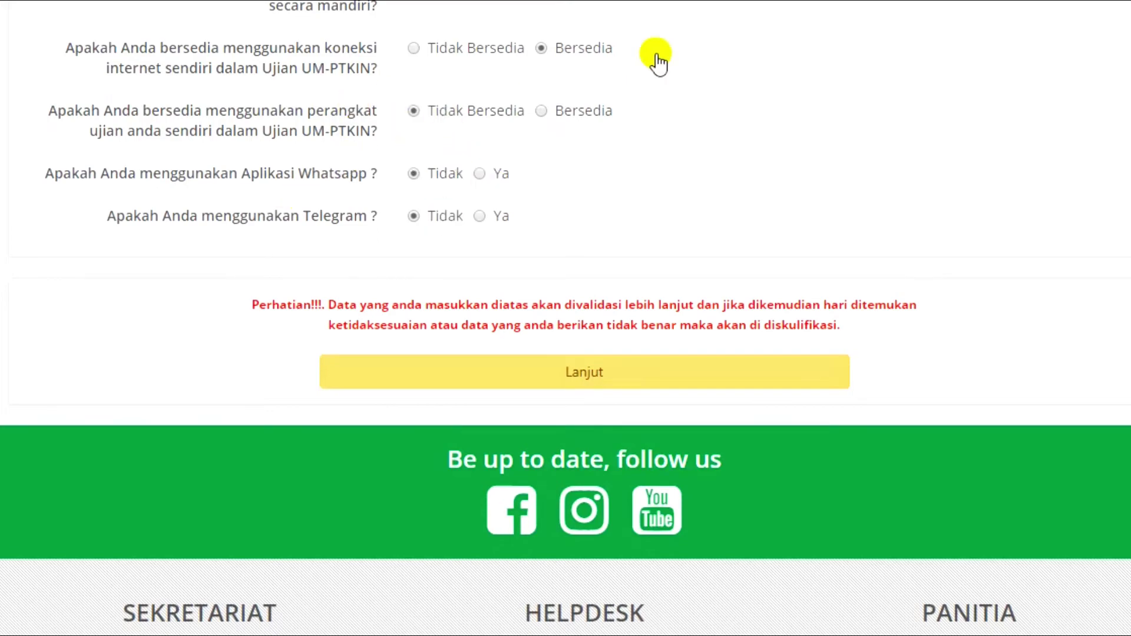
pyautogui.click(548, 112)
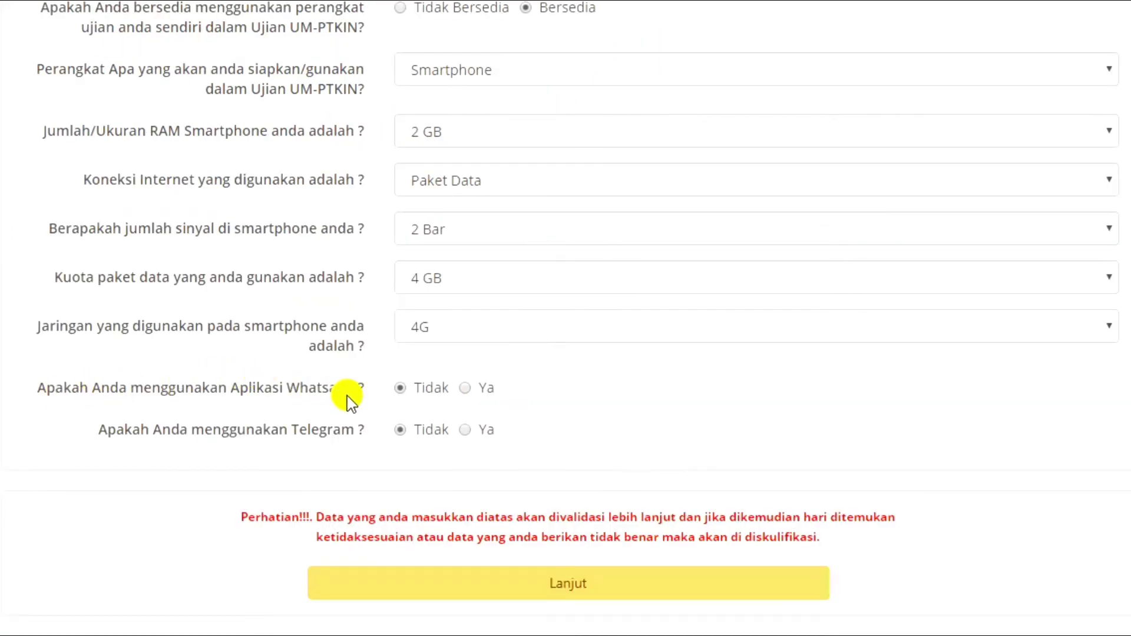
pyautogui.click(472, 388)
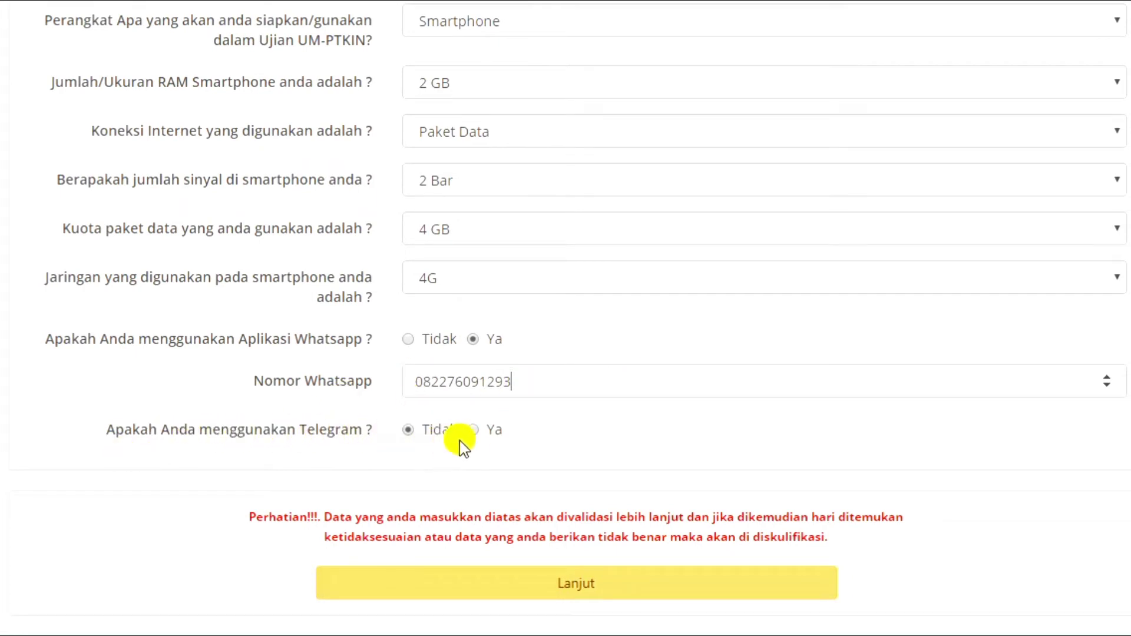
pyautogui.click(479, 432)
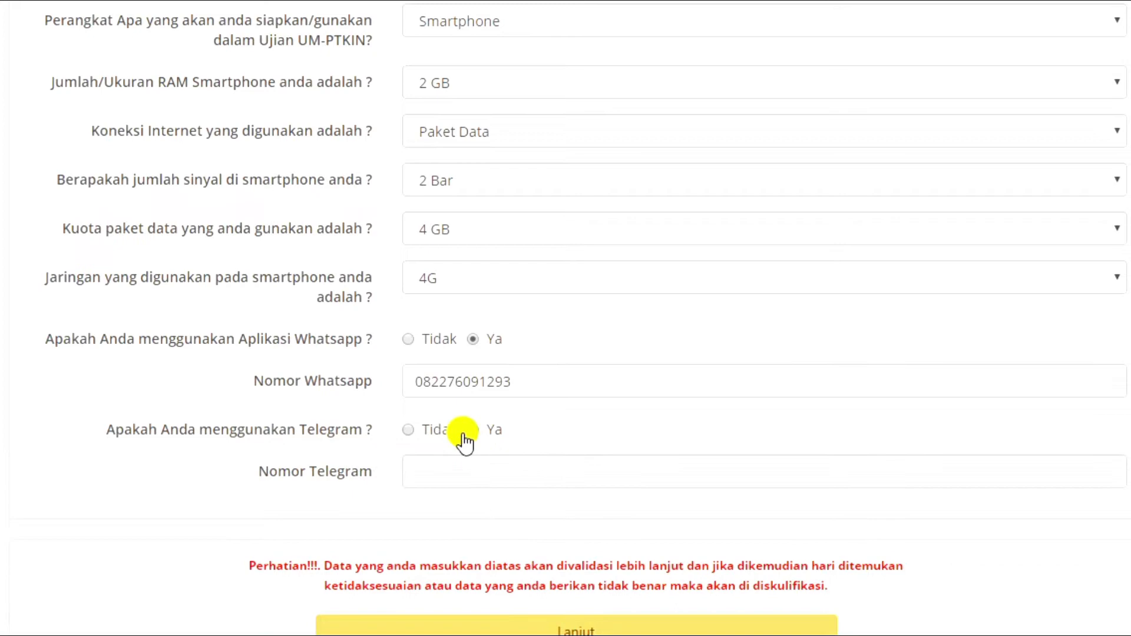
pyautogui.click(410, 434)
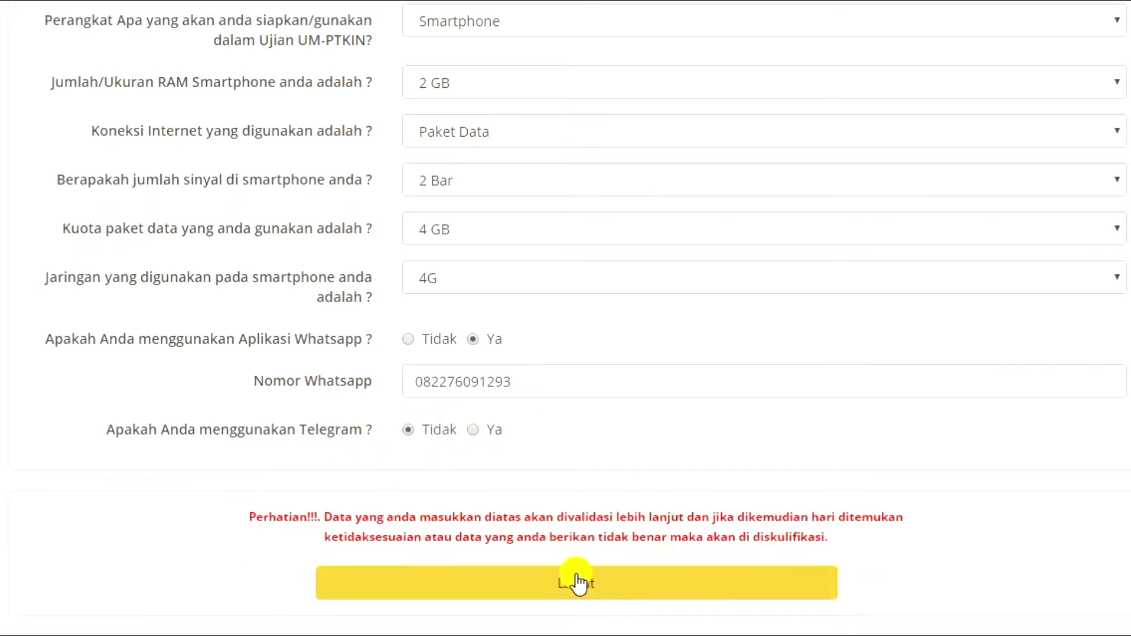
pyautogui.click(620, 590)
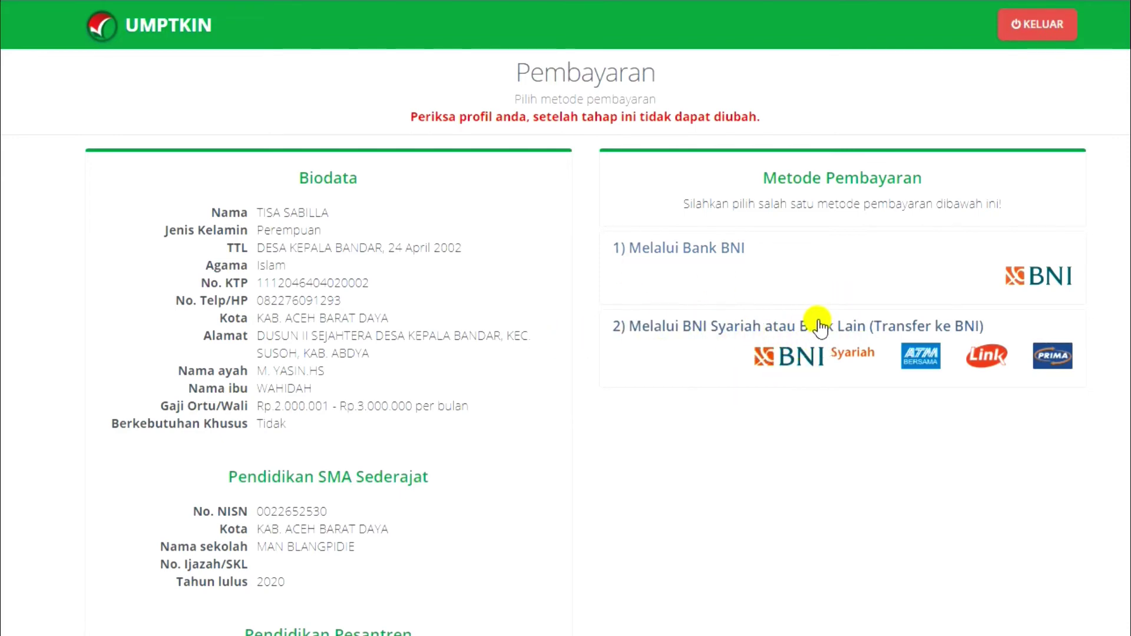
# Pay via 'Melalui BNI Syariah atau Bank Lain' for Rp. 201.500 with Bayar Sekarang.
pyautogui.click(842, 324)
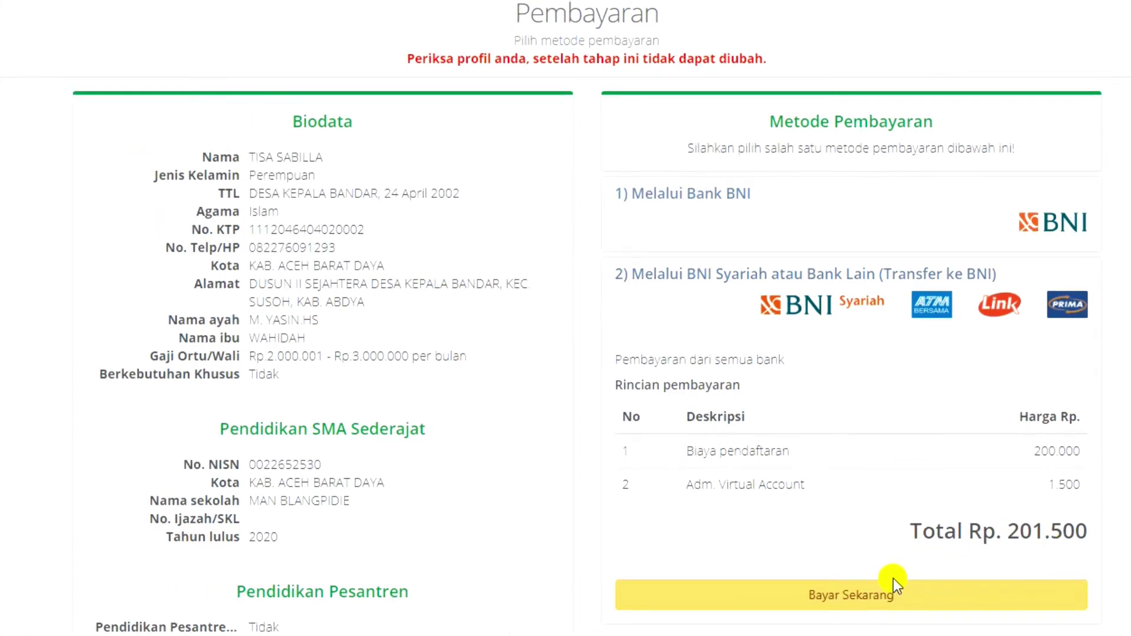
pyautogui.click(886, 600)
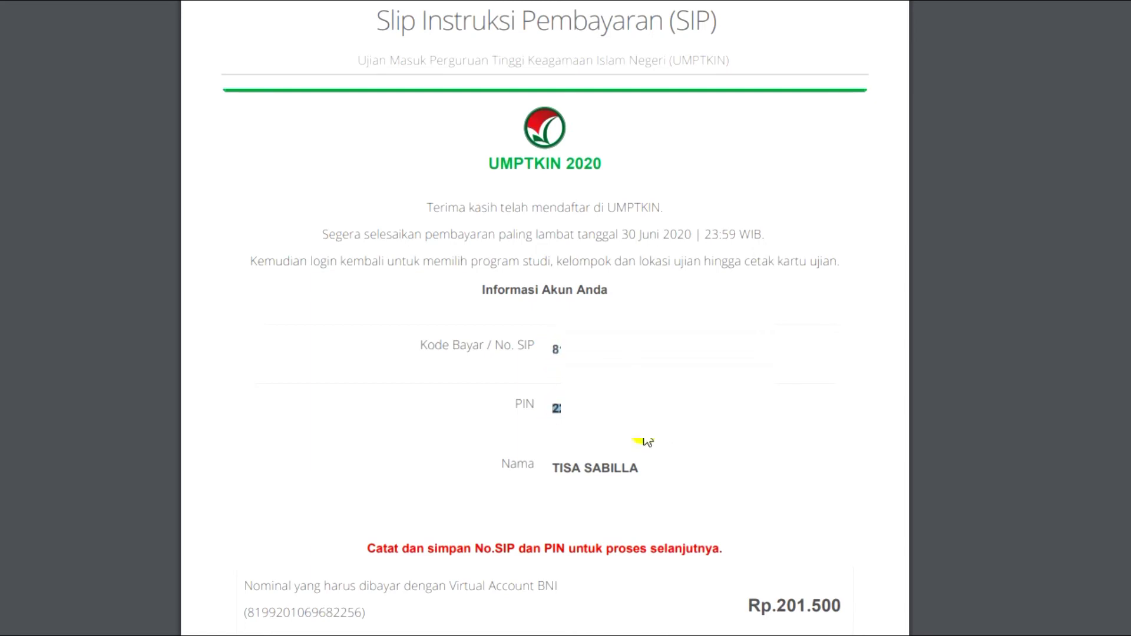
pyautogui.moveTo(557, 470); pyautogui.dragTo(646, 471)
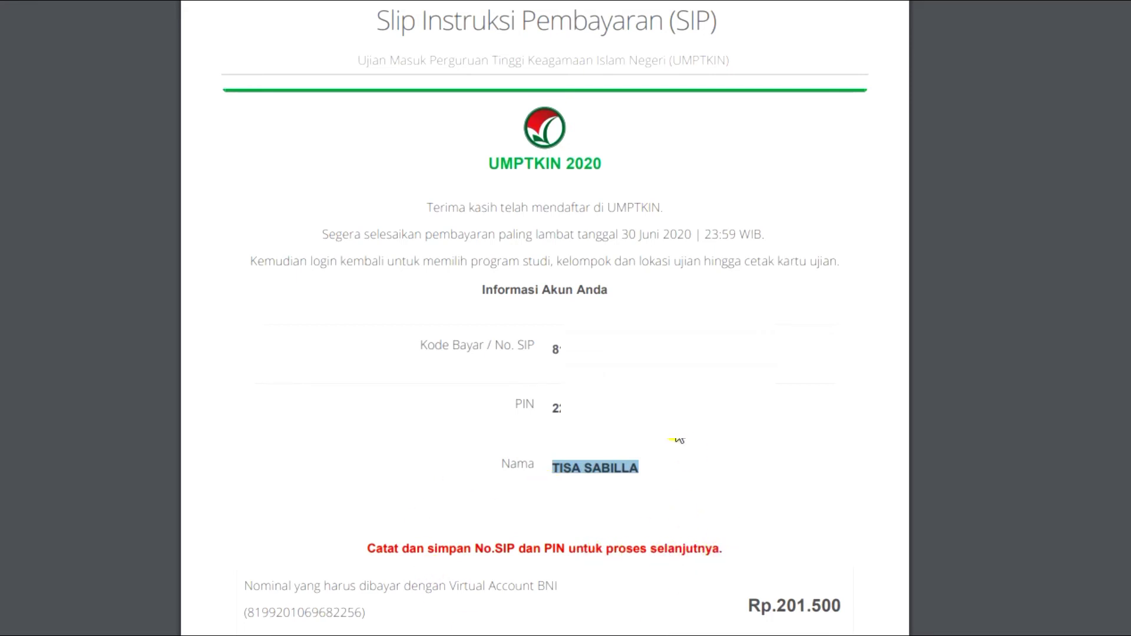
pyautogui.doubleClick(589, 408)
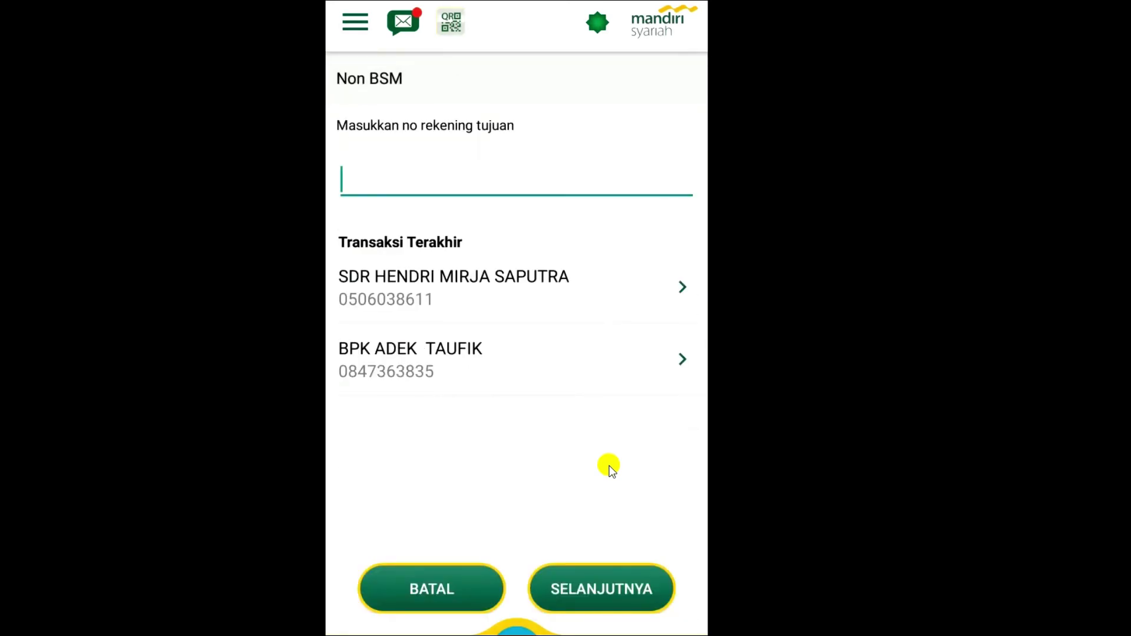
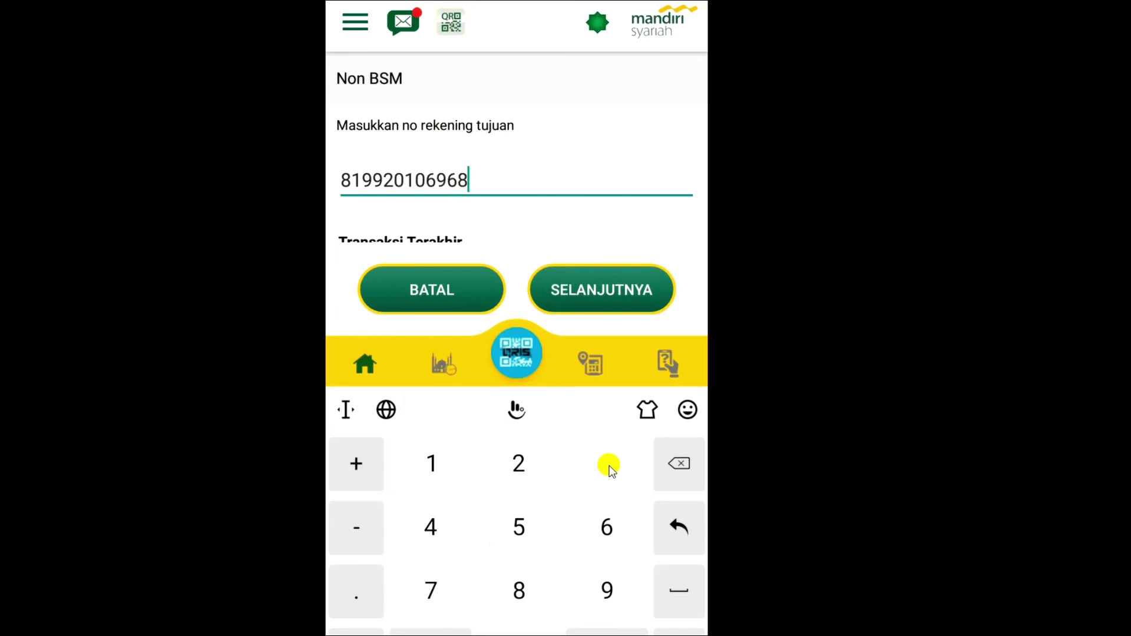
# Enter the slip's 16-digit virtual account number, then the amount 201500.
pyautogui.press('Return')
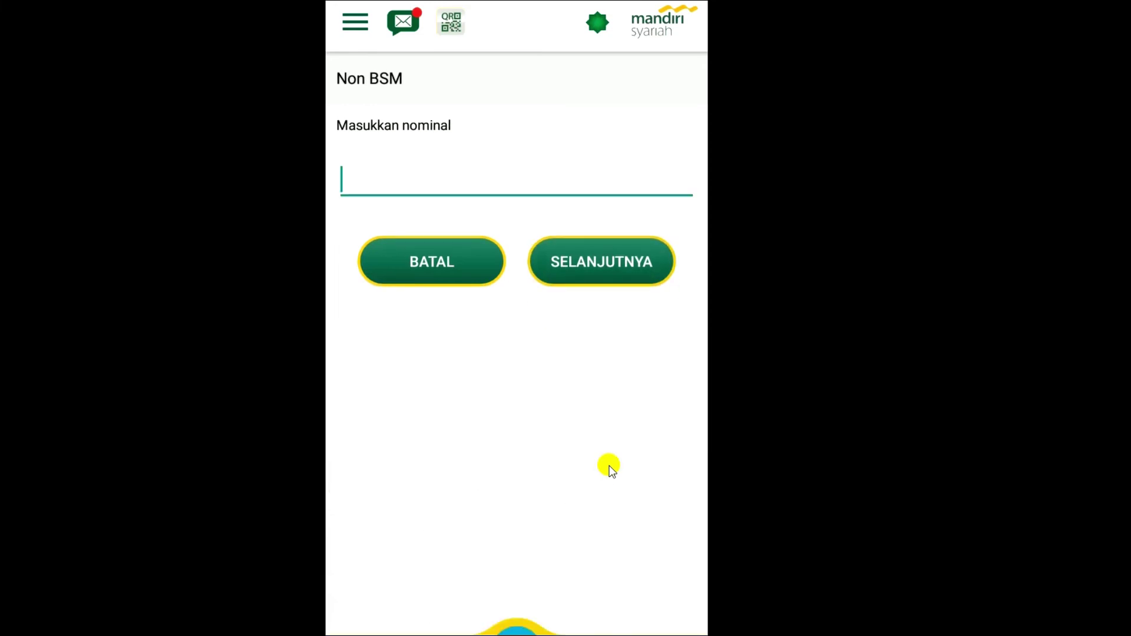
pyautogui.write('21')
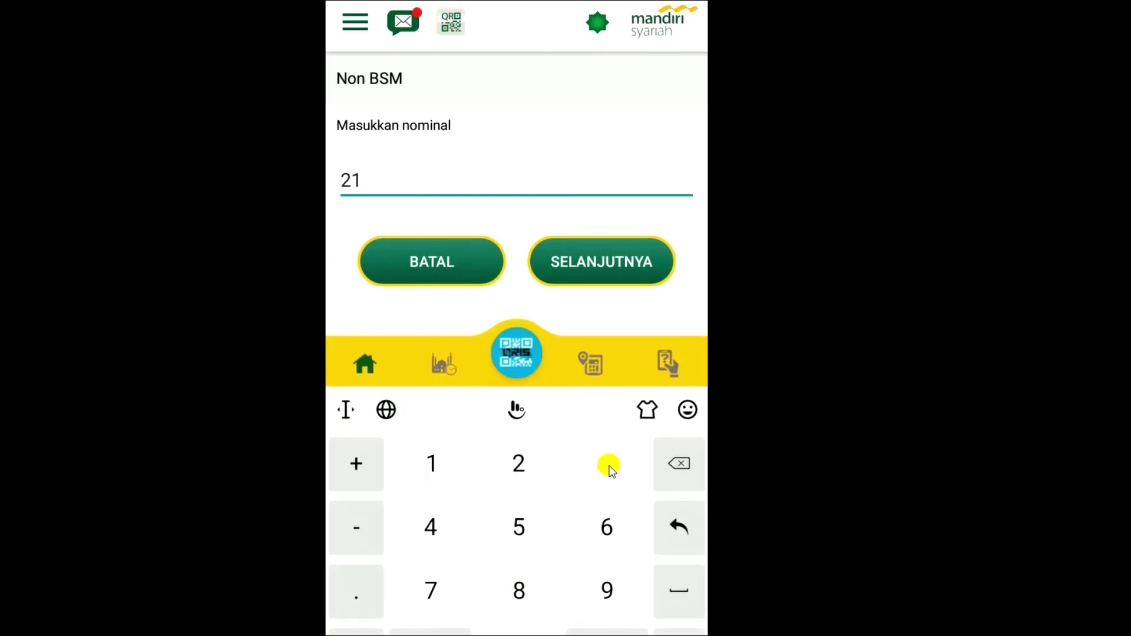
pyautogui.press('BackSpace')
pyautogui.write('01500')
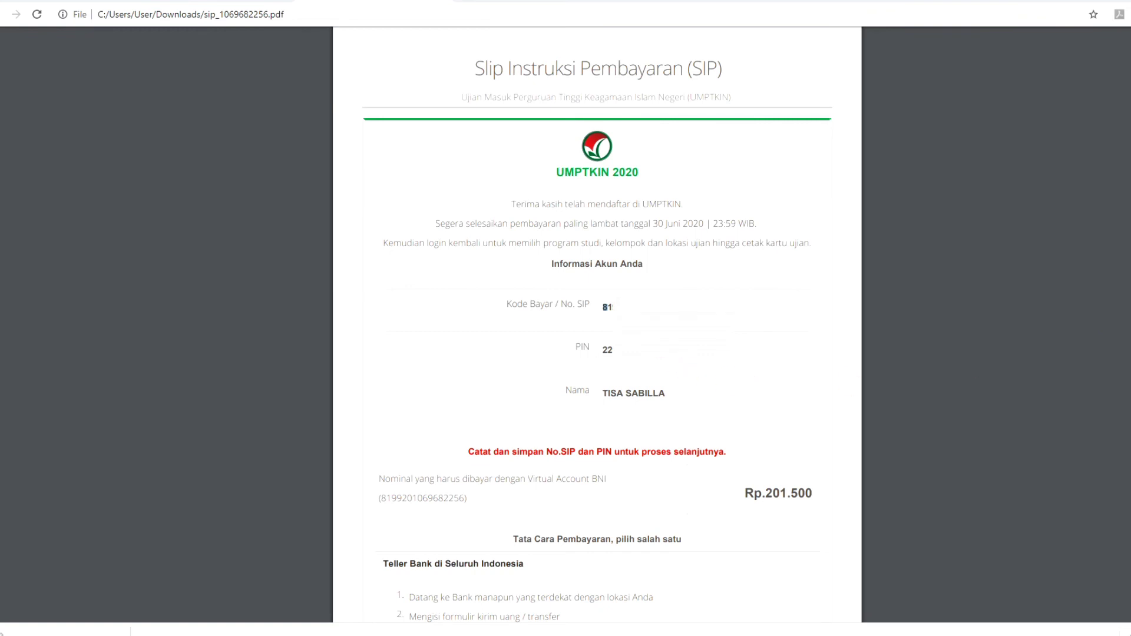
# Review the slip's payment steps, select the SIP number, and return to the um-ptkin.ac.id tab.
pyautogui.tripleClick(643, 307)
pyautogui.click(643, 307)
pyautogui.scroll(-8, 697, 475)
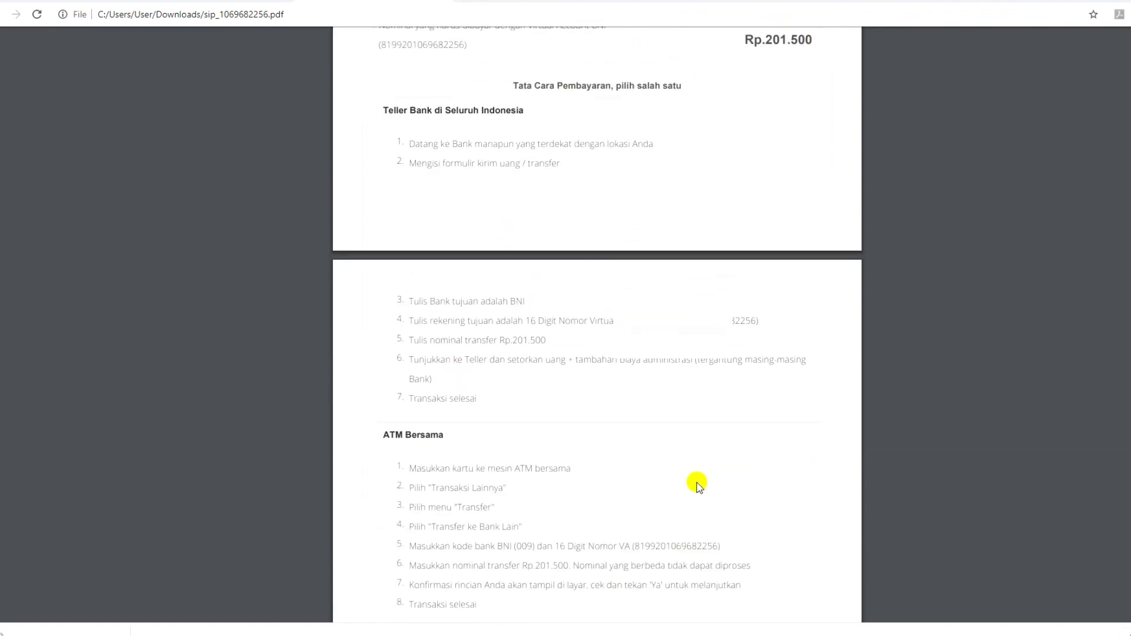
pyautogui.scroll(-2, 697, 484)
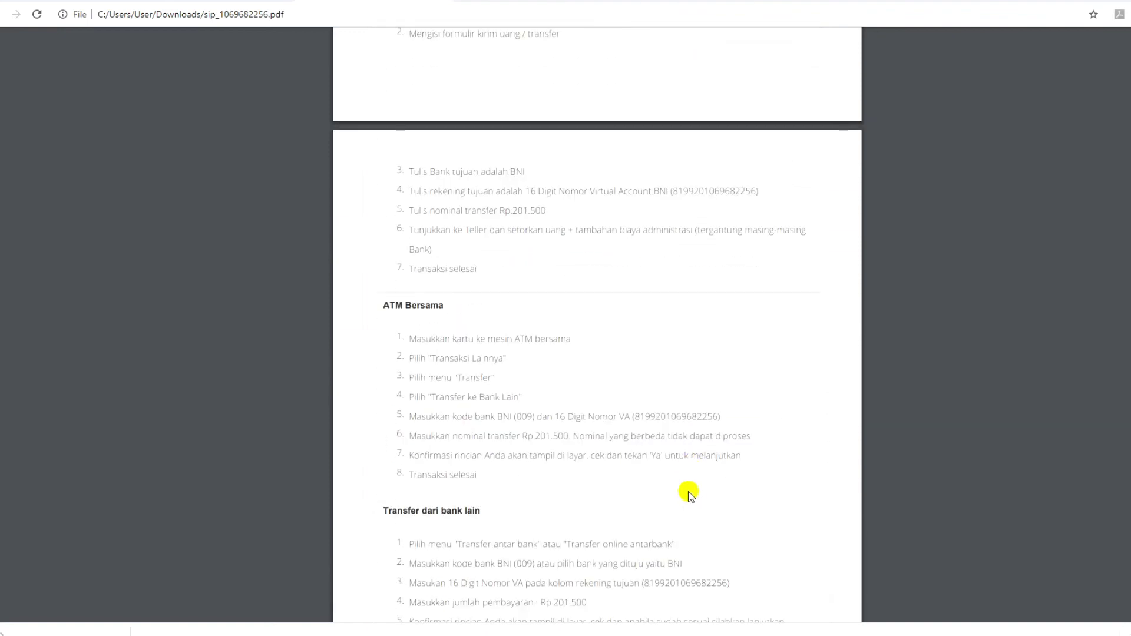
pyautogui.scroll(-2, 690, 495)
pyautogui.press('Home')
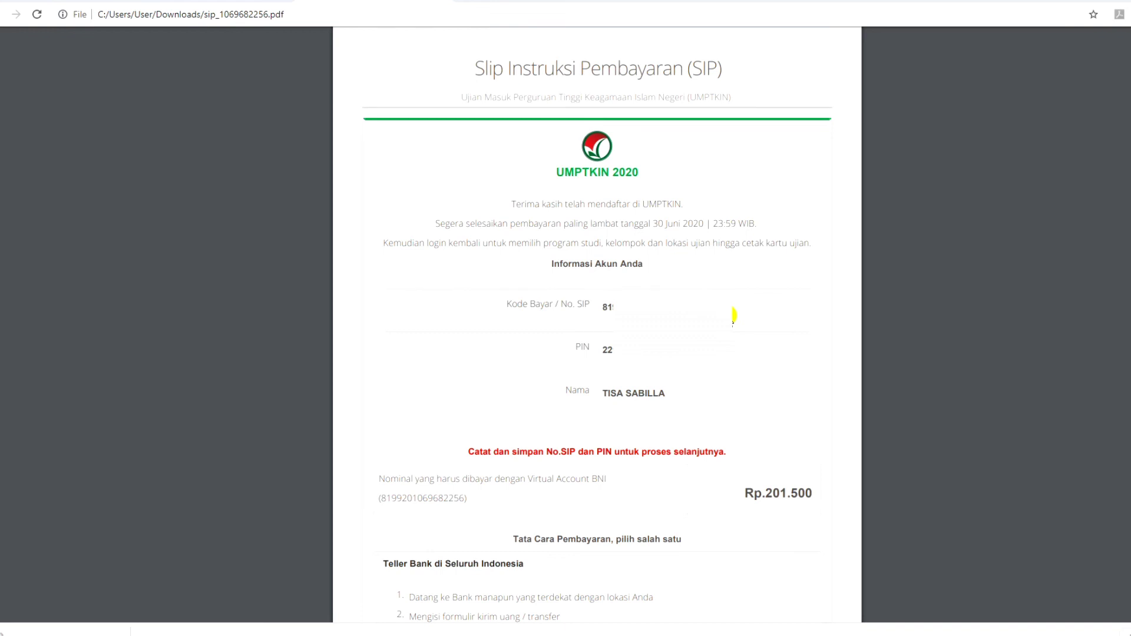
pyautogui.doubleClick(734, 319)
pyautogui.click(219, 2)
pyautogui.scroll(3, 937, 307)
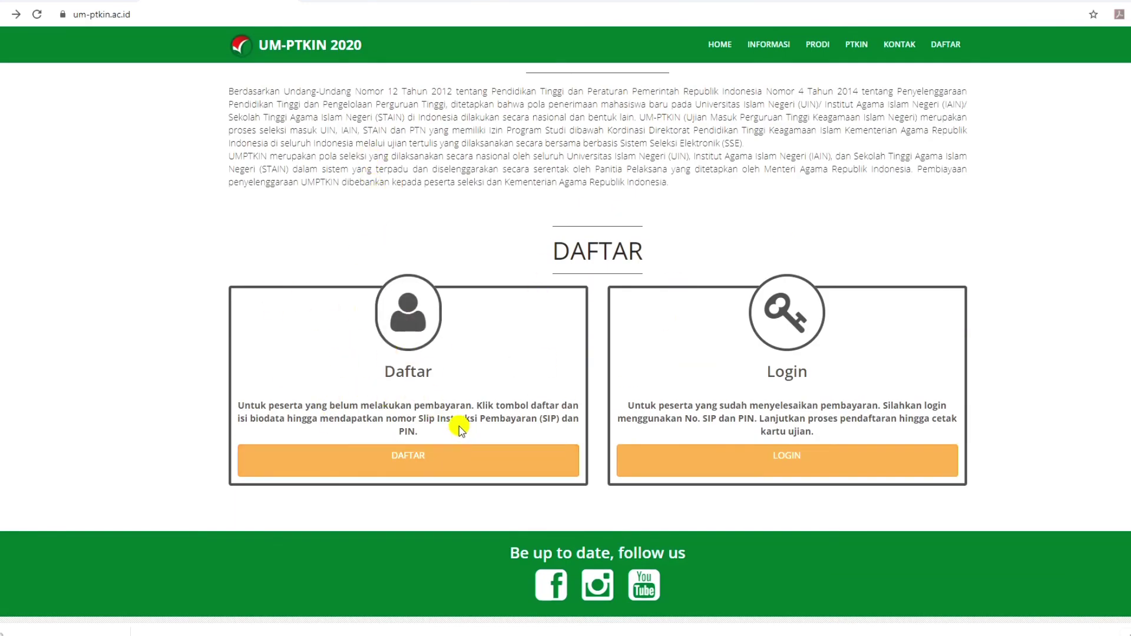
# Log in on Login Pendaftar with the SIP number and the PIN from the slip.
pyautogui.click(785, 464)
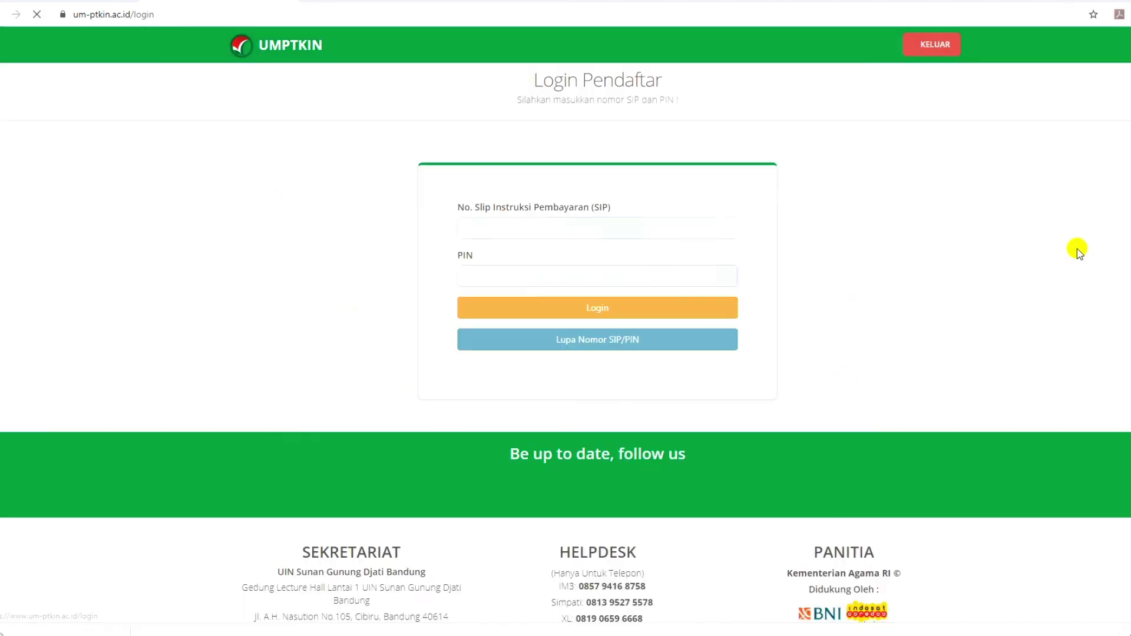
pyautogui.click(571, 231)
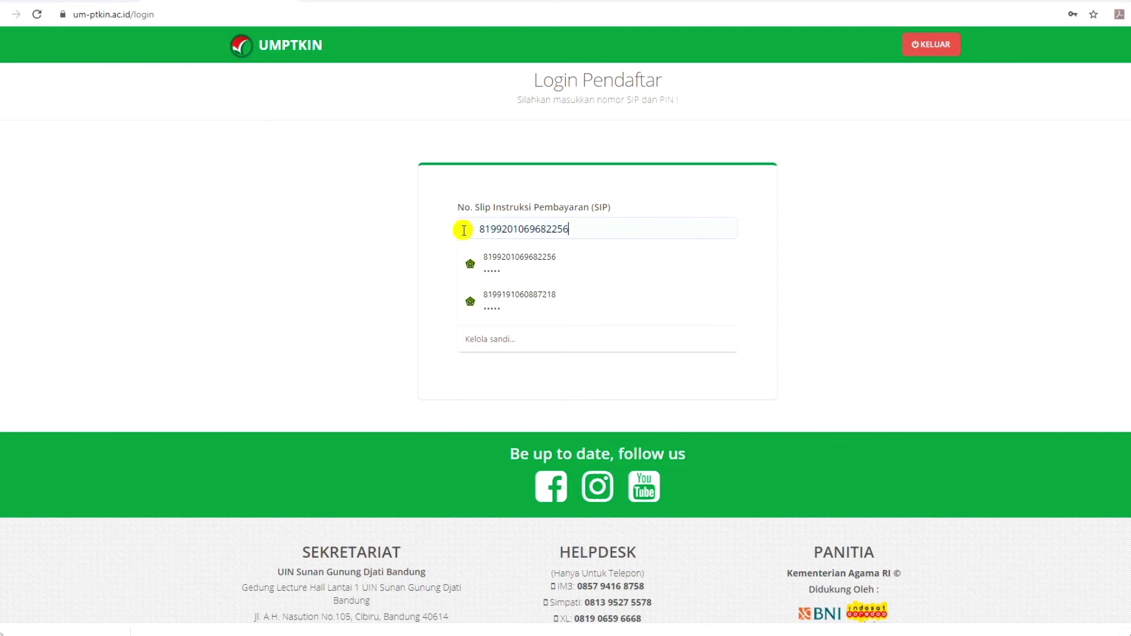
pyautogui.moveTo(475, 228); pyautogui.dragTo(573, 226)
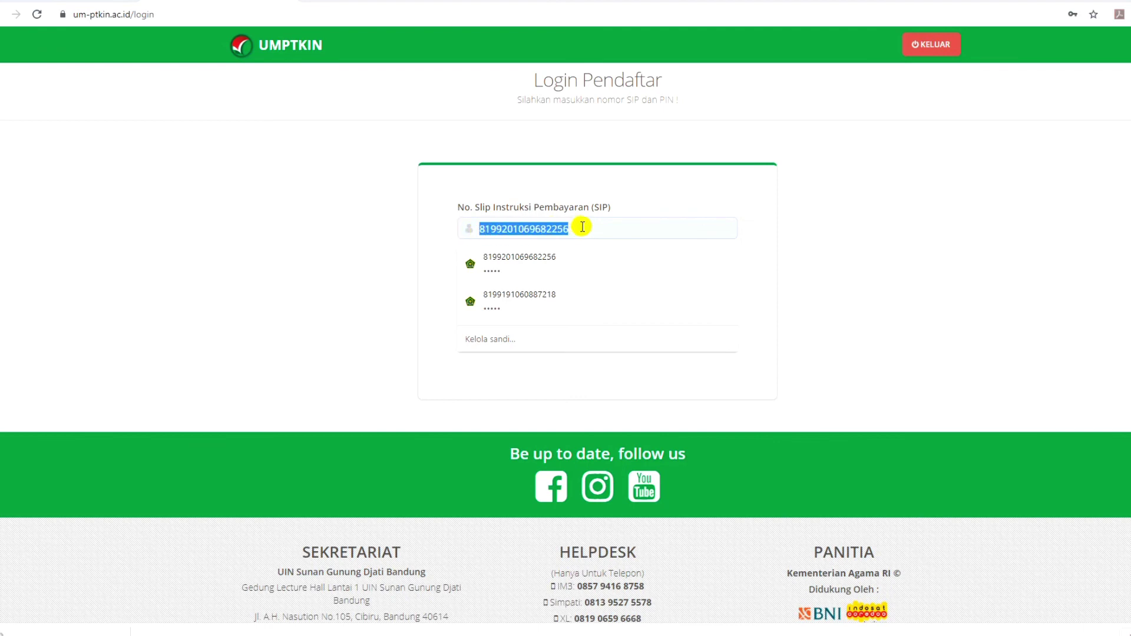
pyautogui.click(737, 206)
pyautogui.click(539, 280)
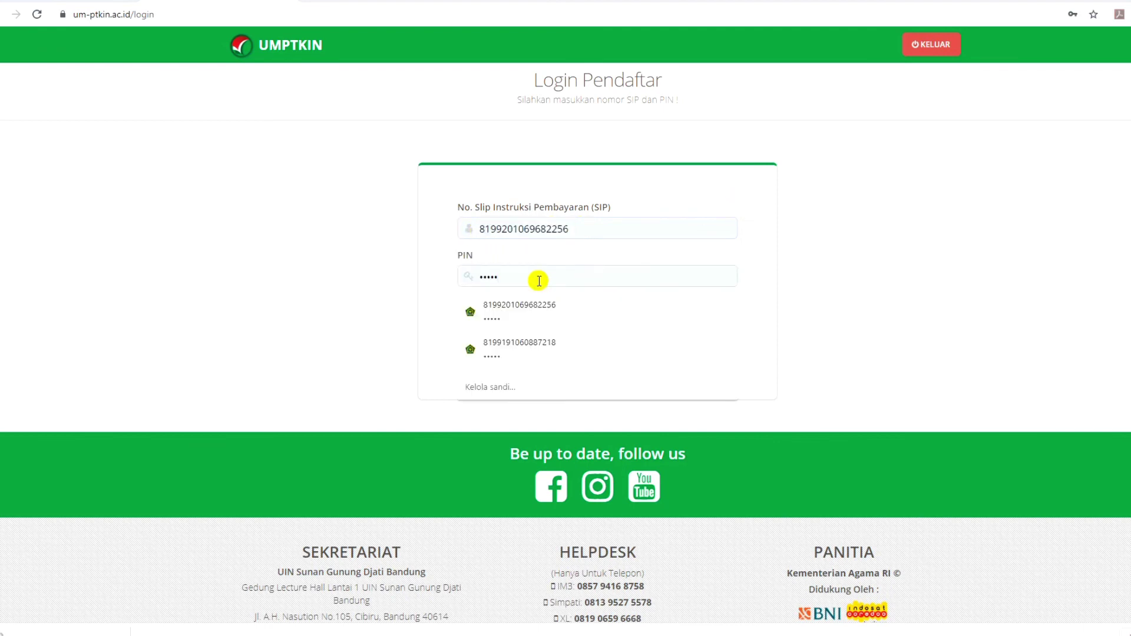
pyautogui.click(394, 6)
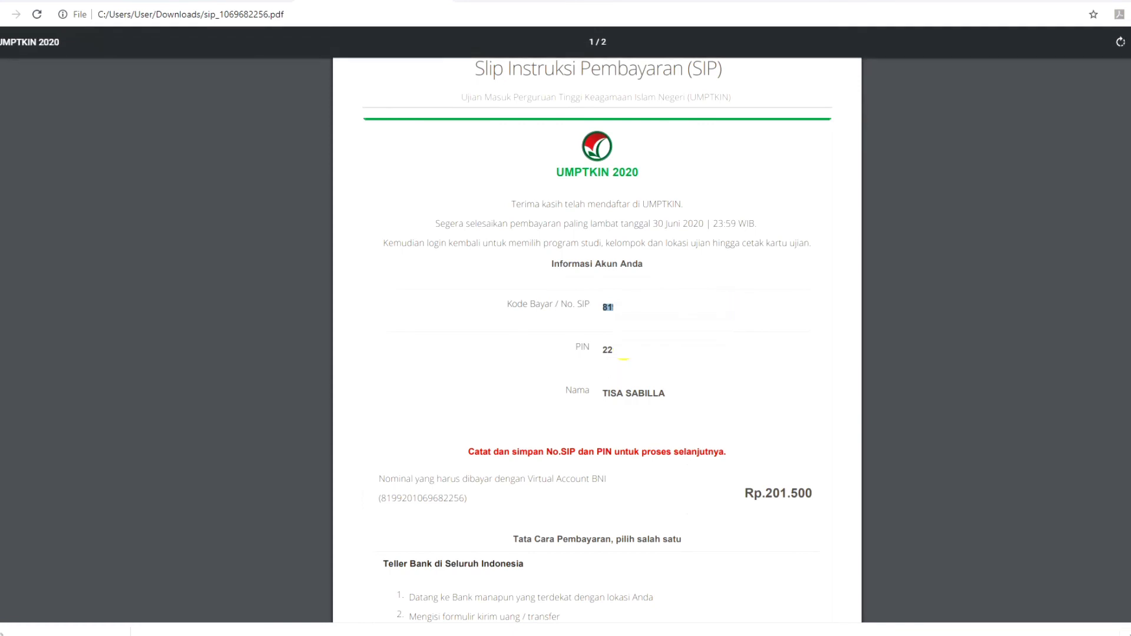
pyautogui.click(229, 5)
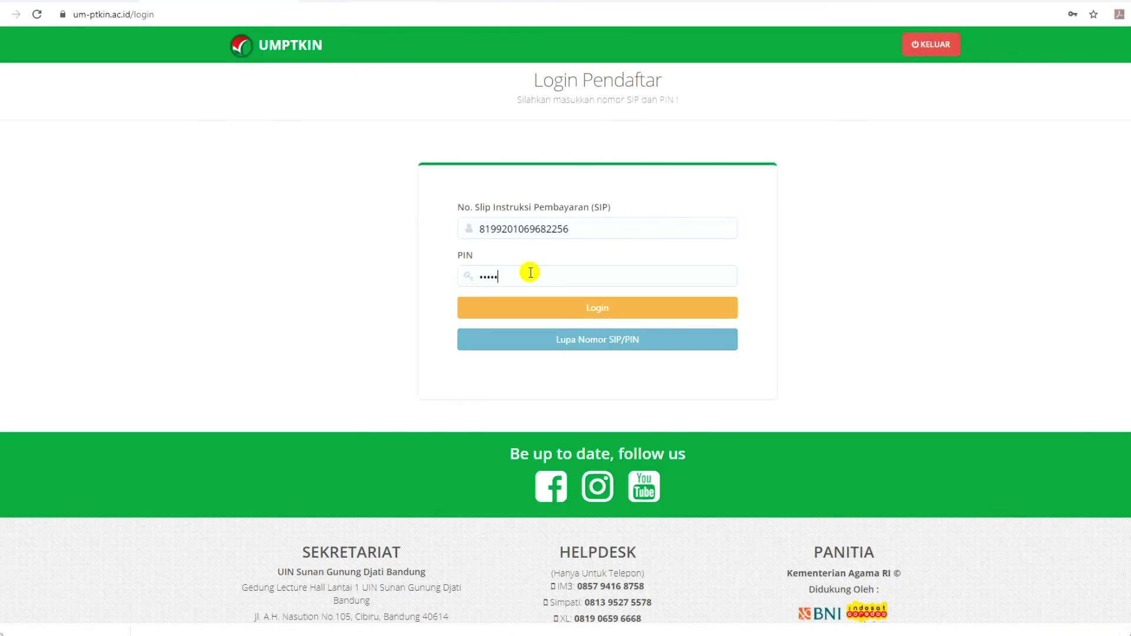
pyautogui.click(619, 310)
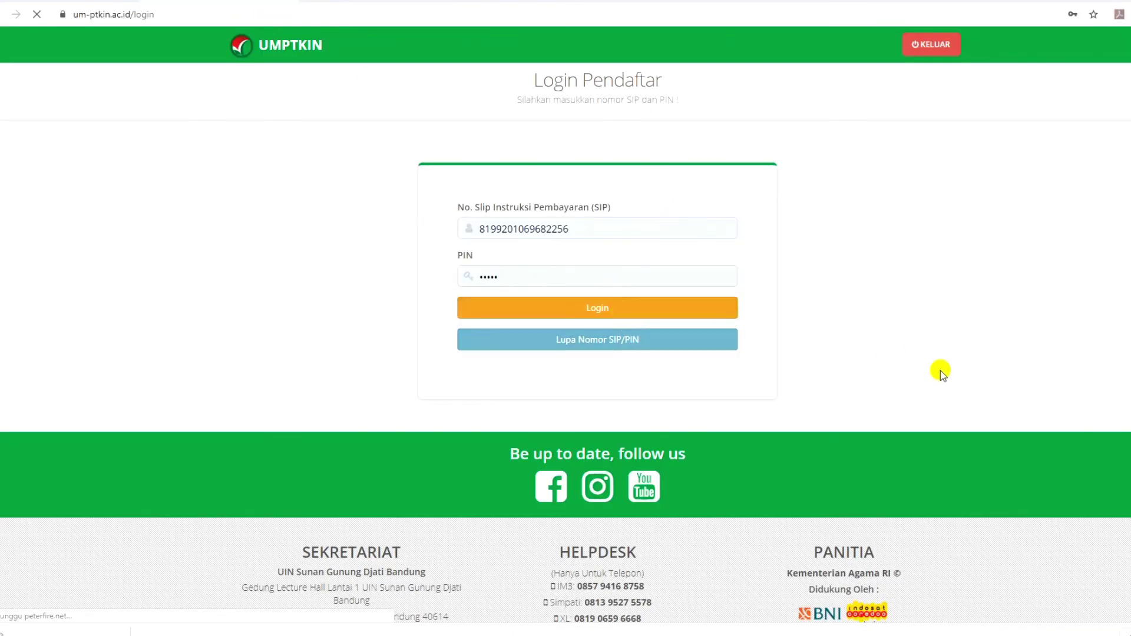